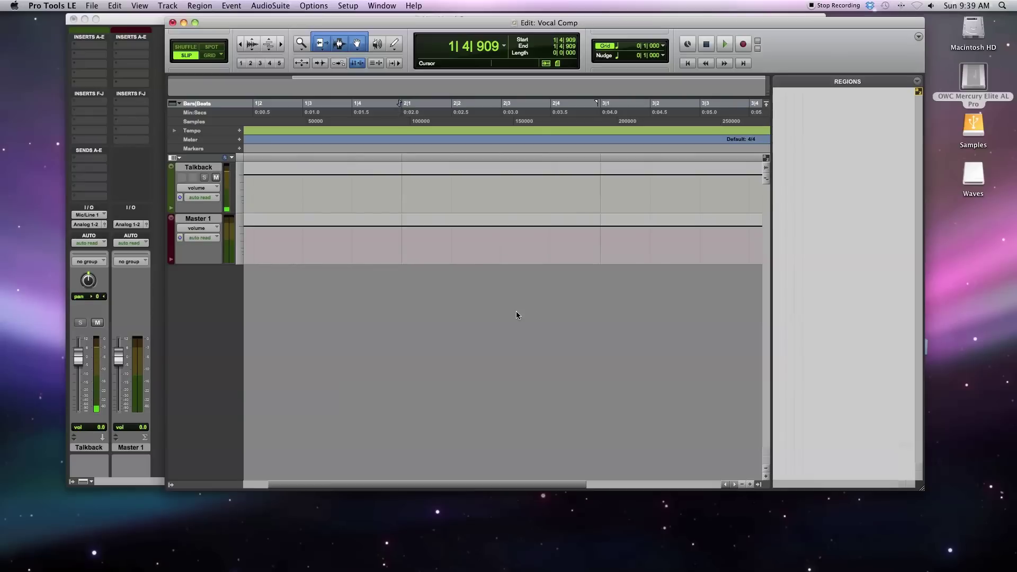
Create three new mono audio tracks below the Talkback track.
right_click(203, 168)
left_click(227, 208)
type("3")
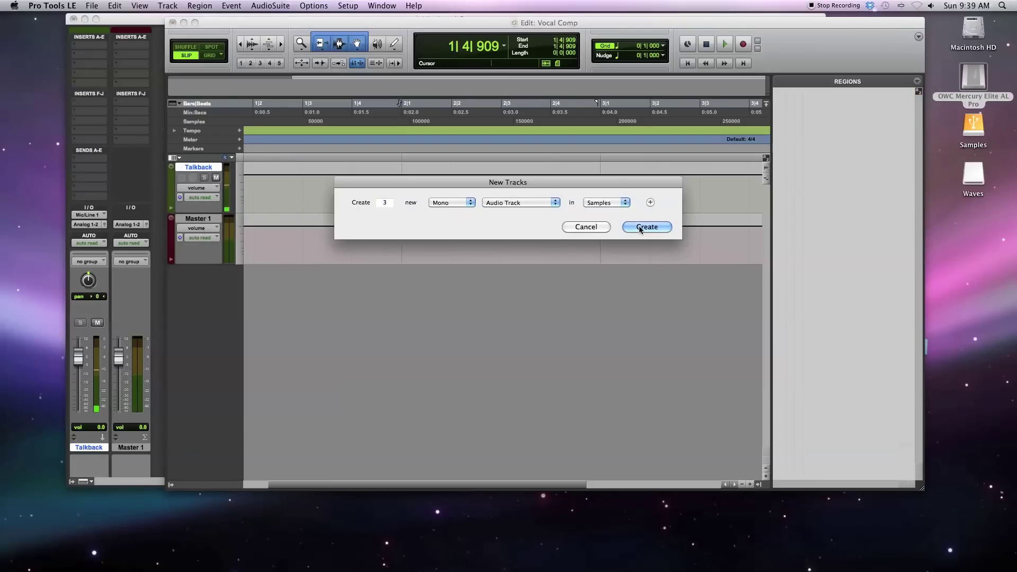
left_click(639, 227)
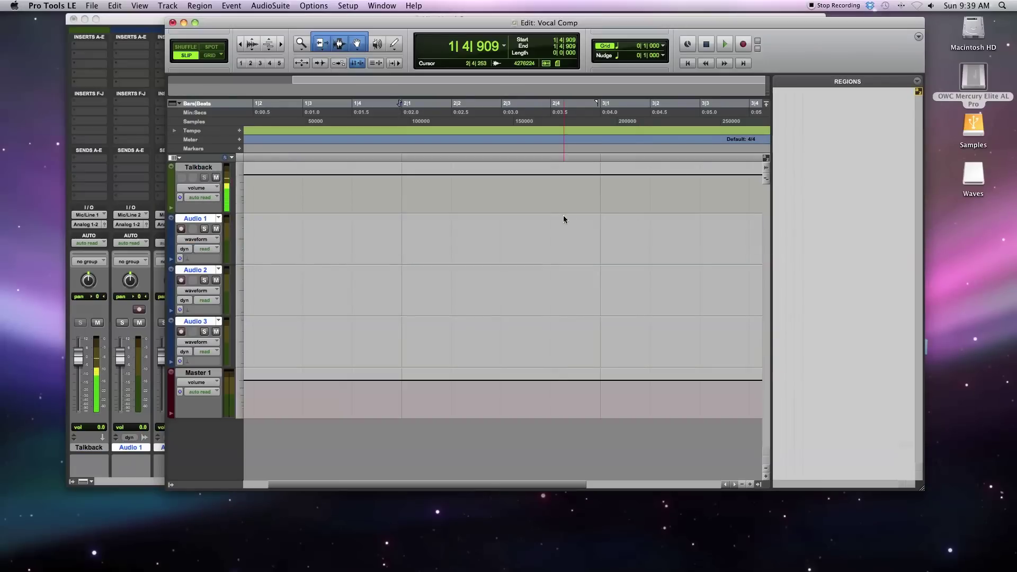
Set the input of the three new audio tracks to Mic/Line 1 in the Mix window and return to the Edit window.
key("super+equal")
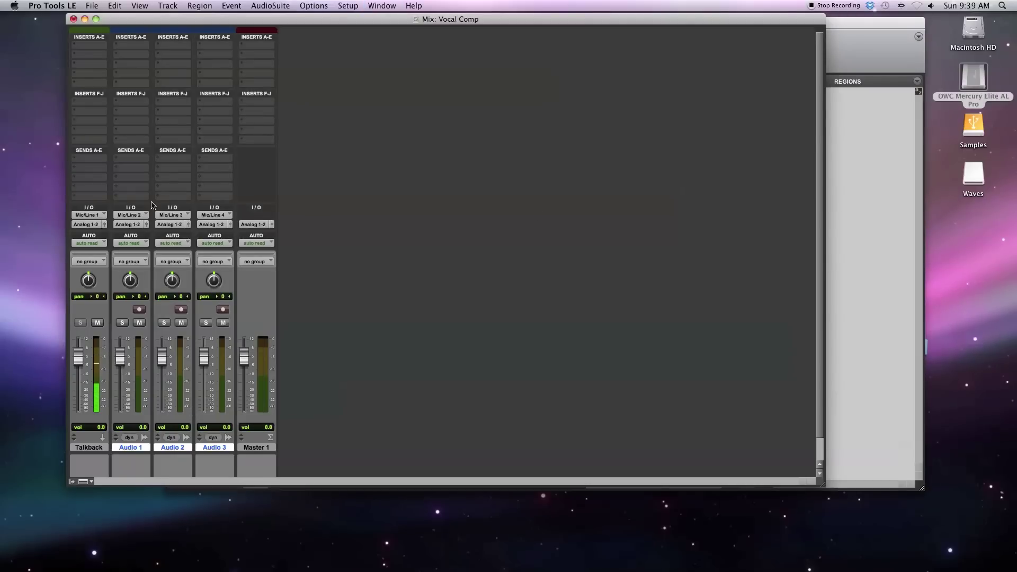
left_click(137, 217)
left_click(239, 217)
key("super+equal")
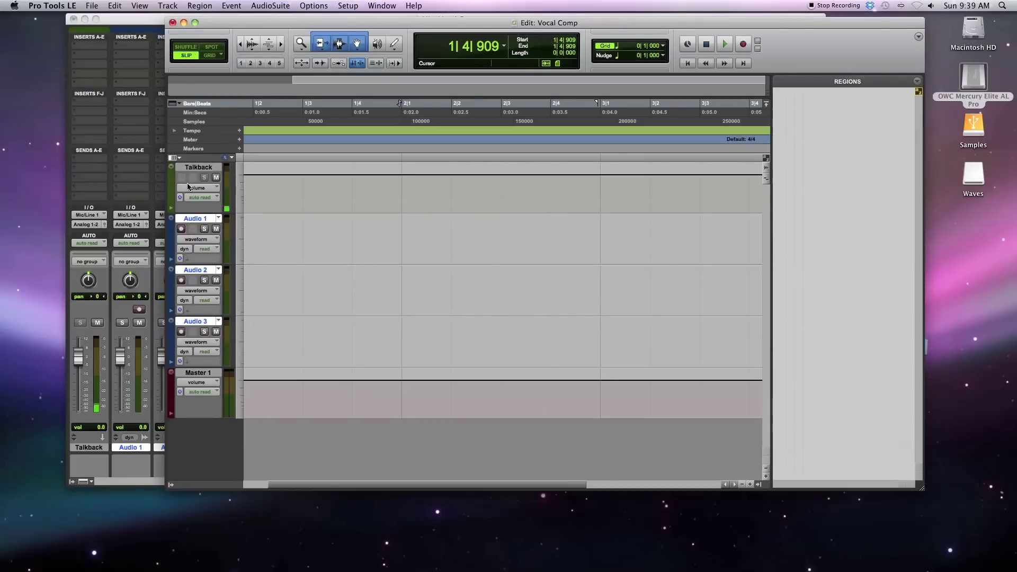
Mute the Talkback track, arm Audio 1 and record the first vocal take on it.
scroll(188, 186, "right", 1)
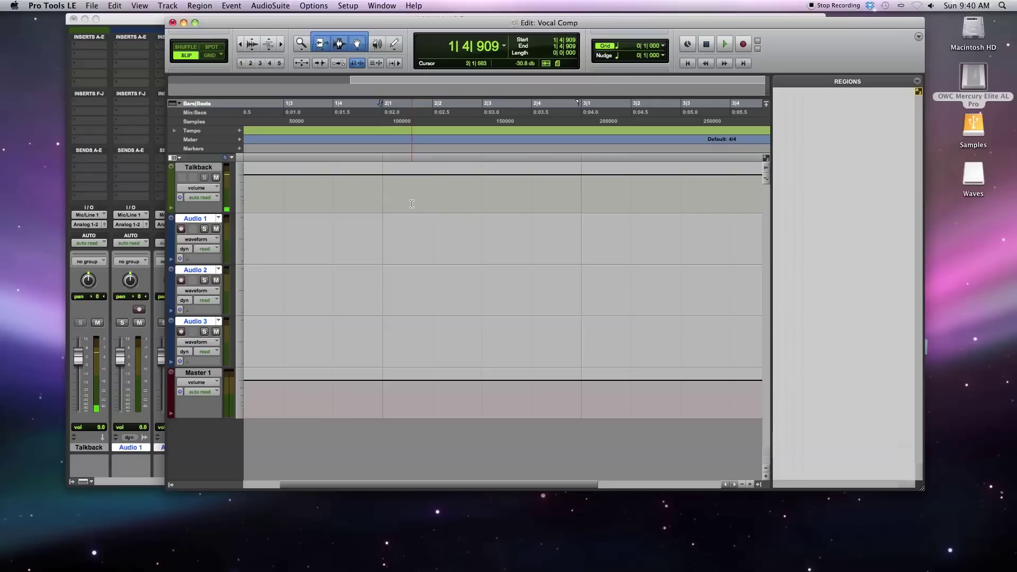
left_click(216, 178)
left_click(182, 228)
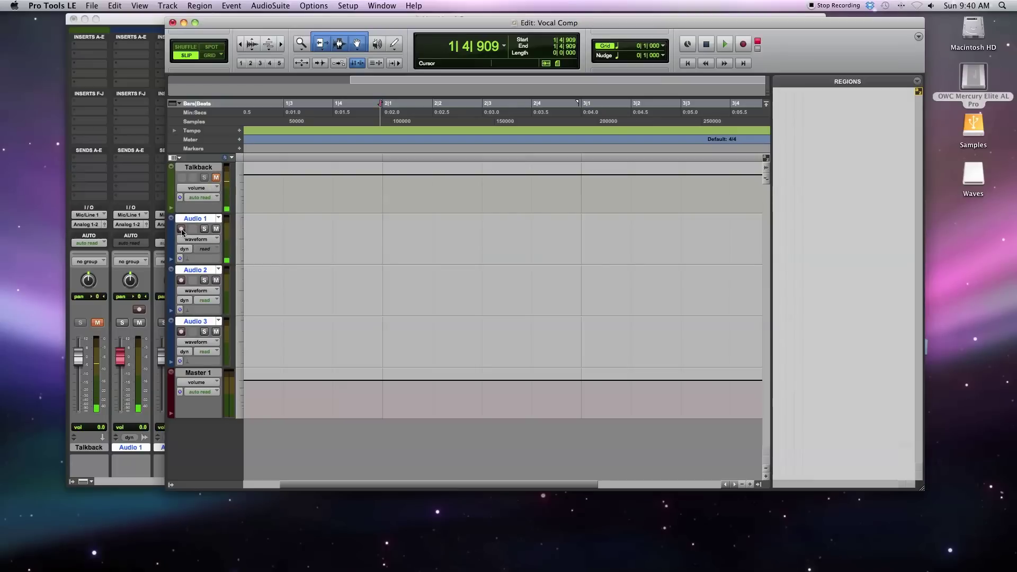
left_click(745, 43)
left_click(725, 45)
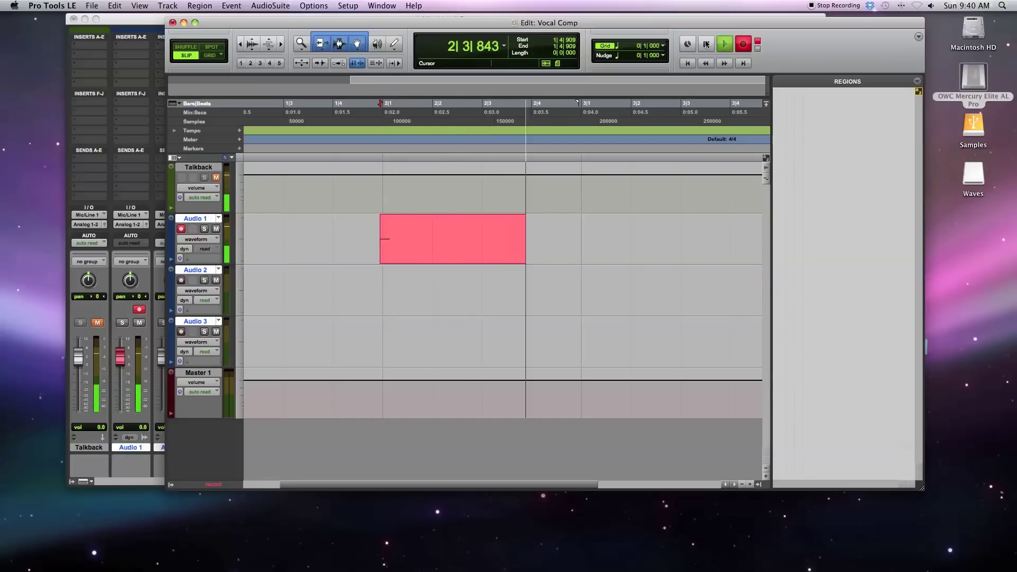
left_click(706, 44)
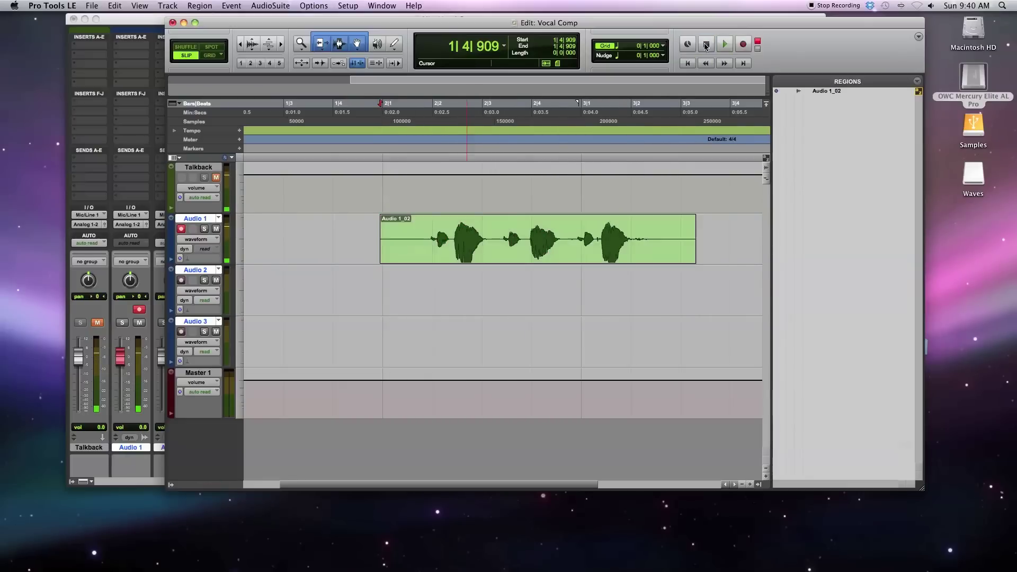
Record a second vocal take on Audio 2 with Audio 1 muted, and disarm Audio 2 when the take is done.
left_click(182, 280)
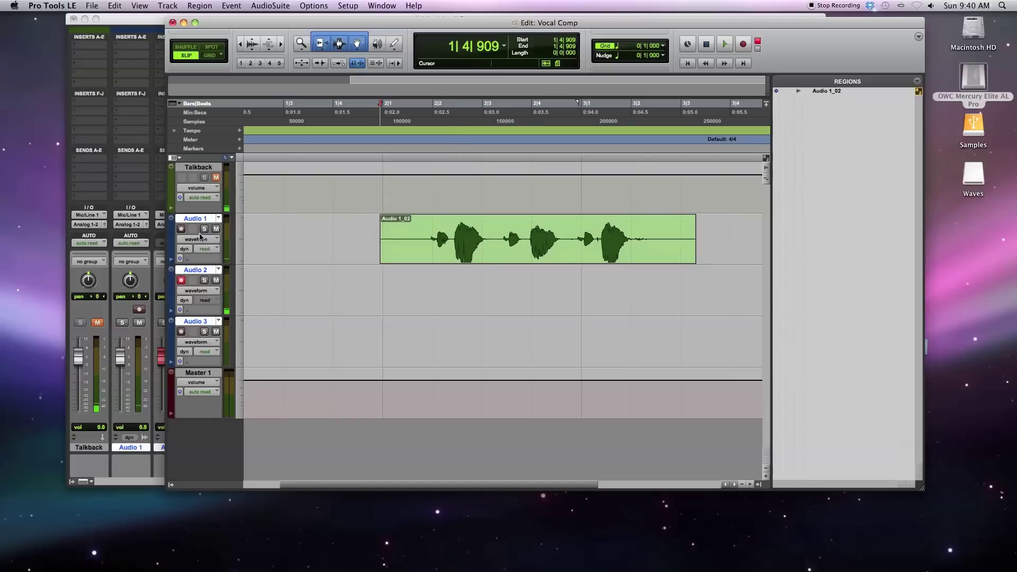
left_click(216, 229)
left_click(744, 45)
left_click(725, 46)
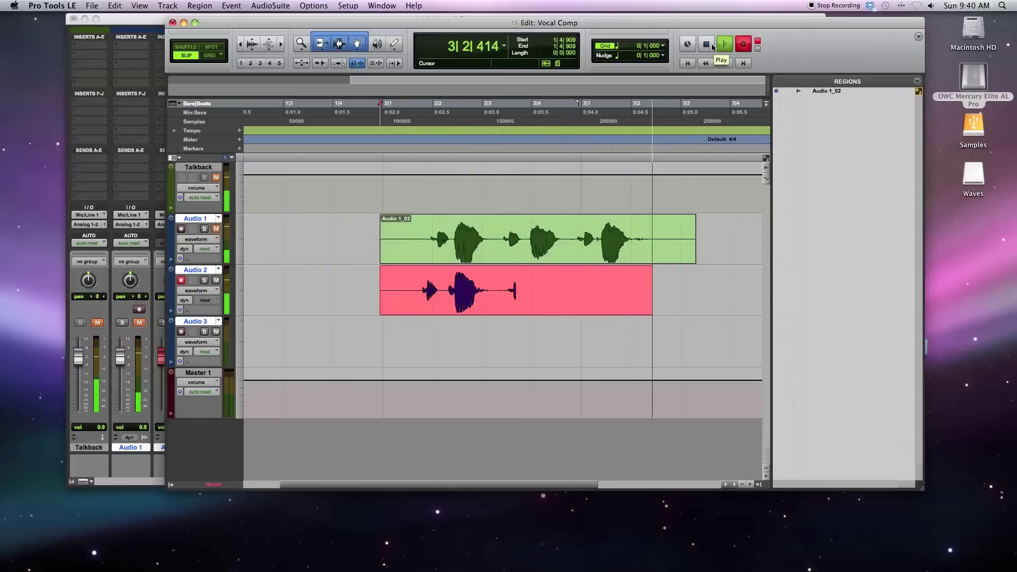
left_click(711, 47)
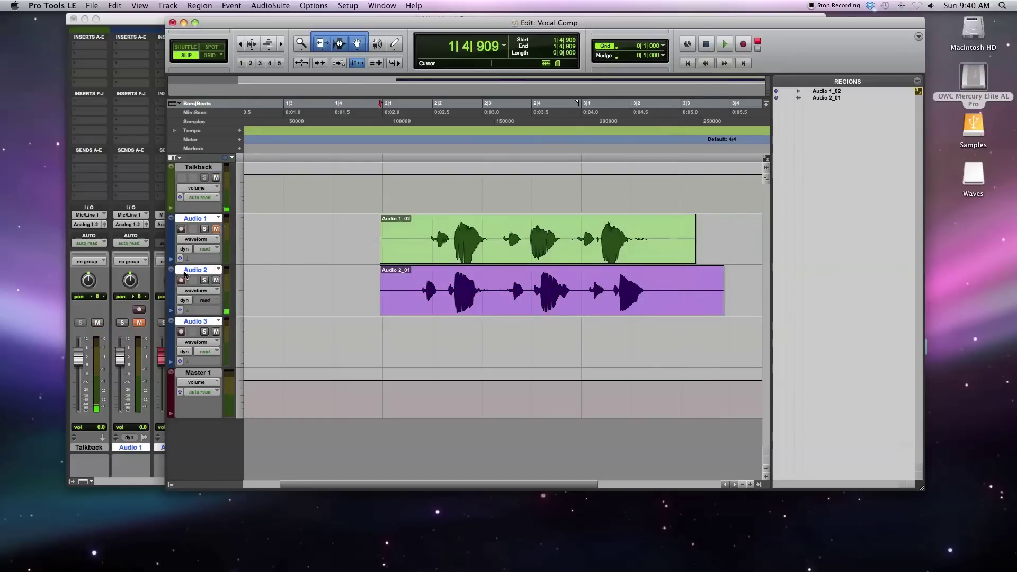
left_click(180, 281)
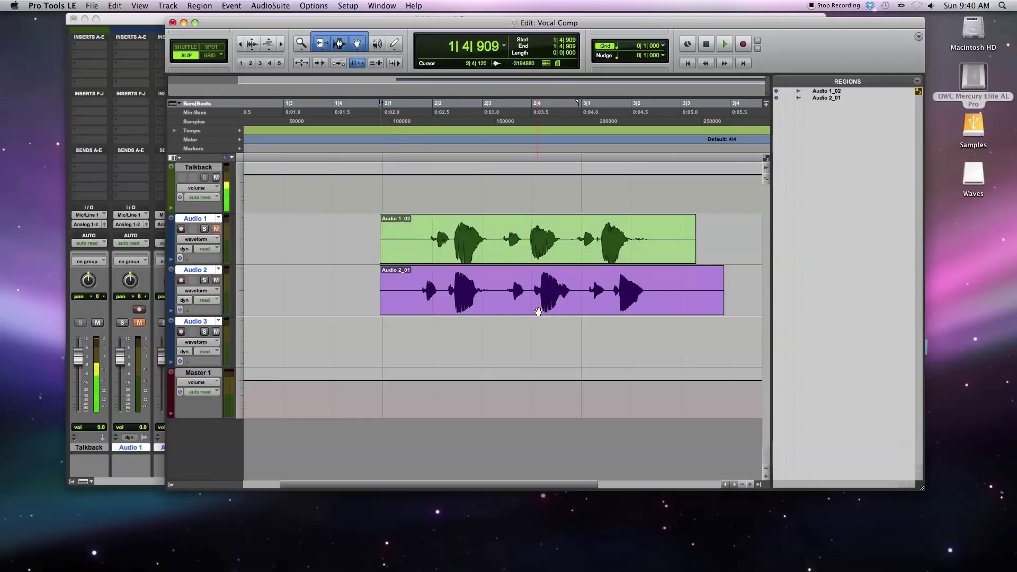
Separate the first phrase of the Audio 1 take into its own region and copy it to Audio 3 at the same time position.
left_click(419, 228)
left_click_drag(428, 229, 501, 232)
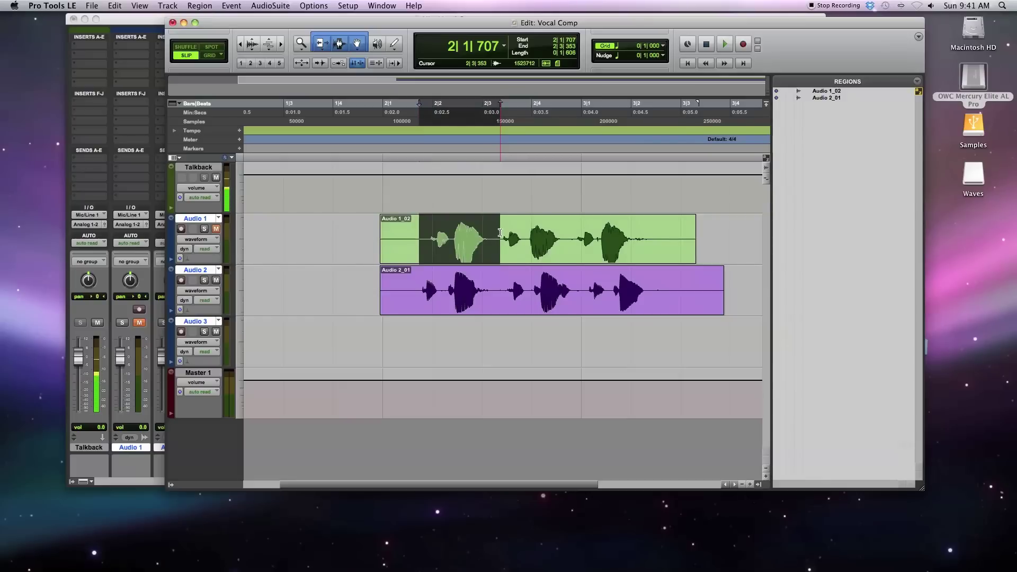
key("super+e")
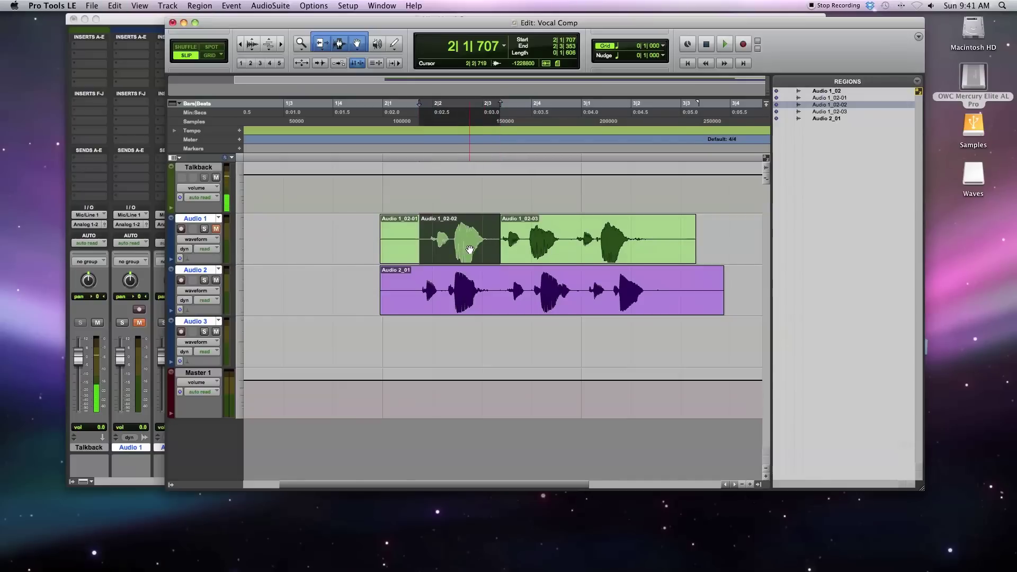
left_click_drag(471, 250, 465, 330)
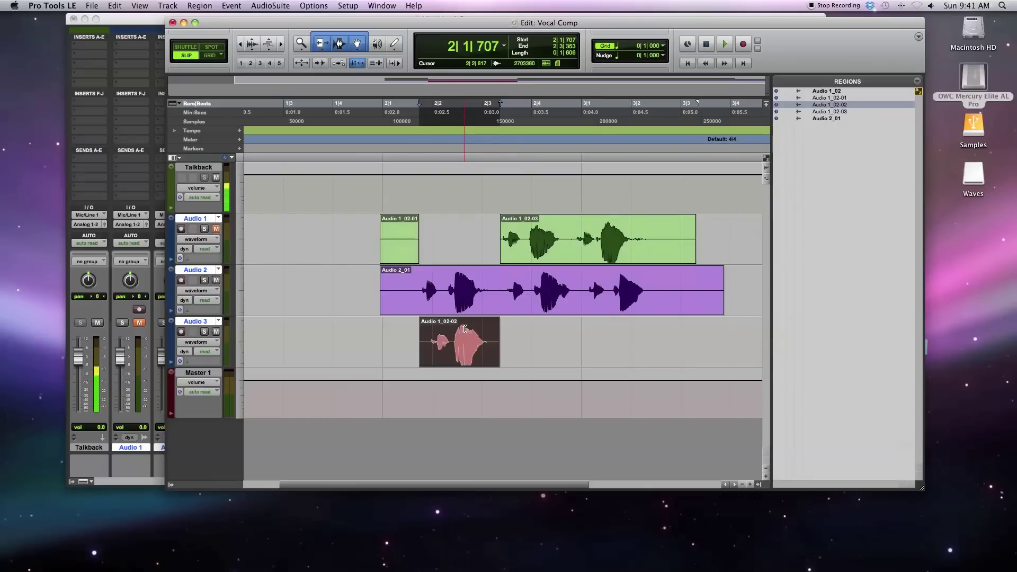
key("super+z")
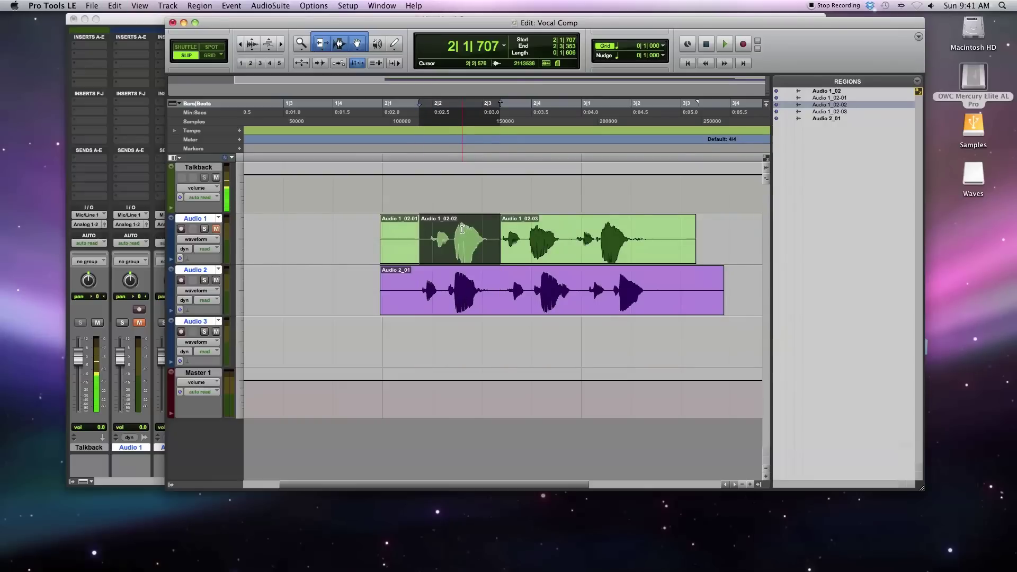
left_click_drag(460, 254, 453, 329)
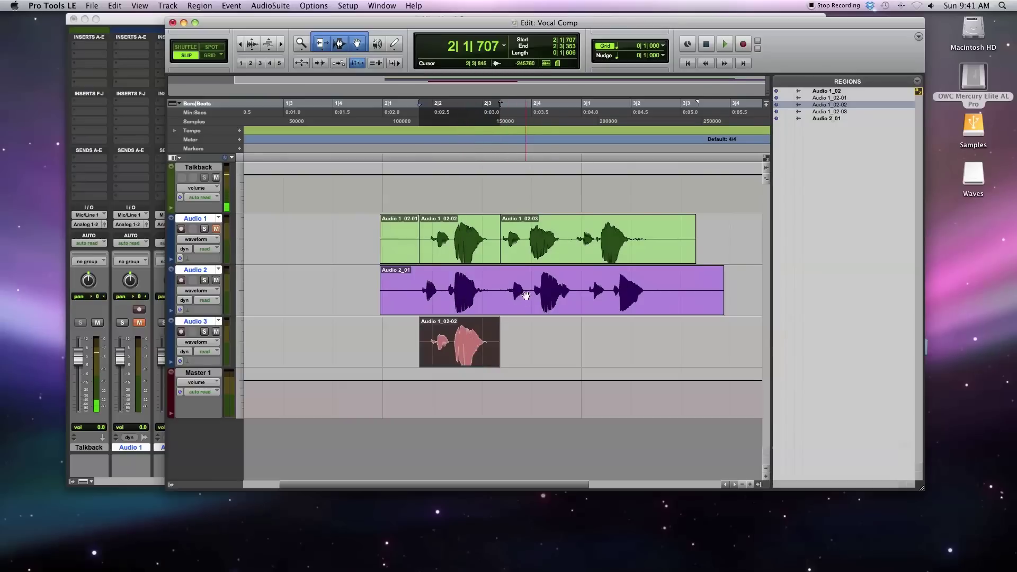
Separate the second phrase of the Audio 2 take and copy it to Audio 3 directly after the first phrase.
left_click_drag(499, 284, 585, 283)
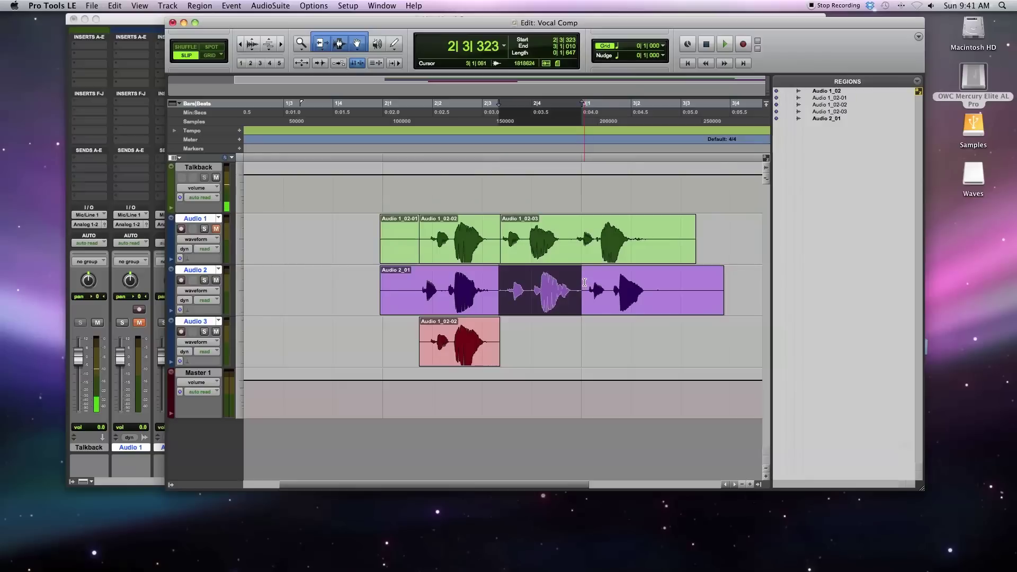
key("super+e")
left_click(530, 306)
left_click_drag(529, 305, 529, 345)
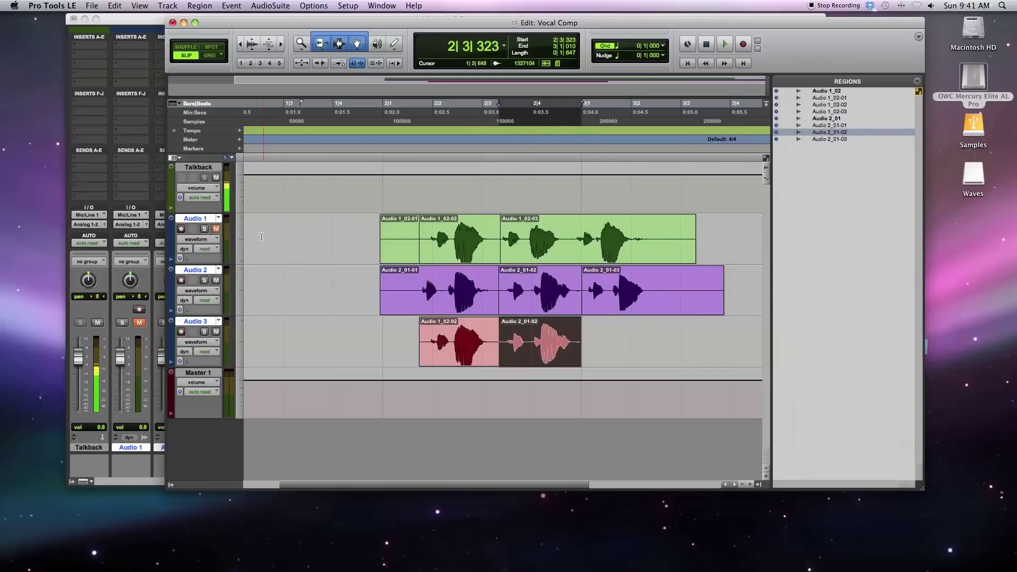
Unmute and solo Audio 1, and play its take from just before the first phrase.
left_click(216, 229)
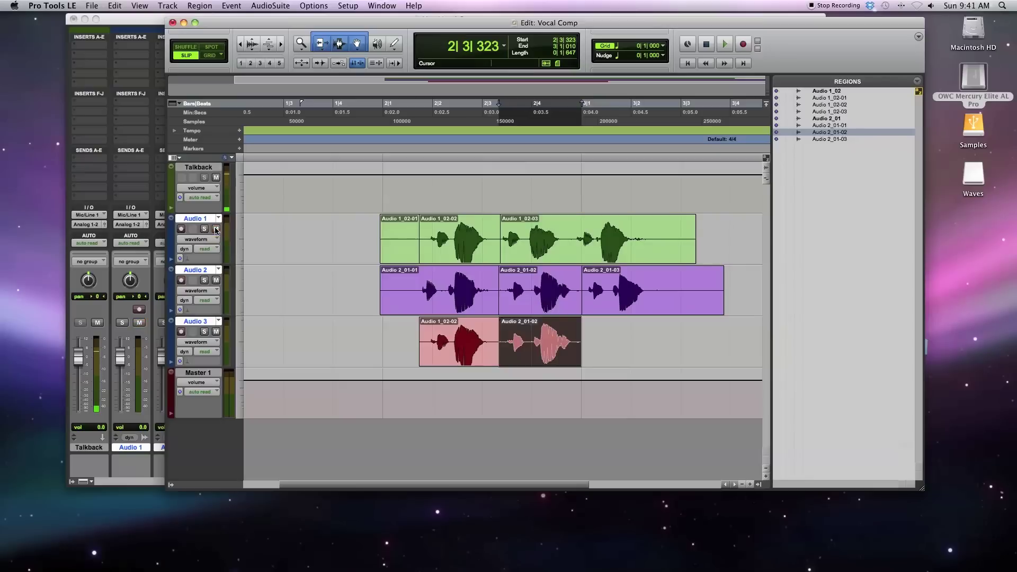
left_click(204, 229)
left_click(423, 122)
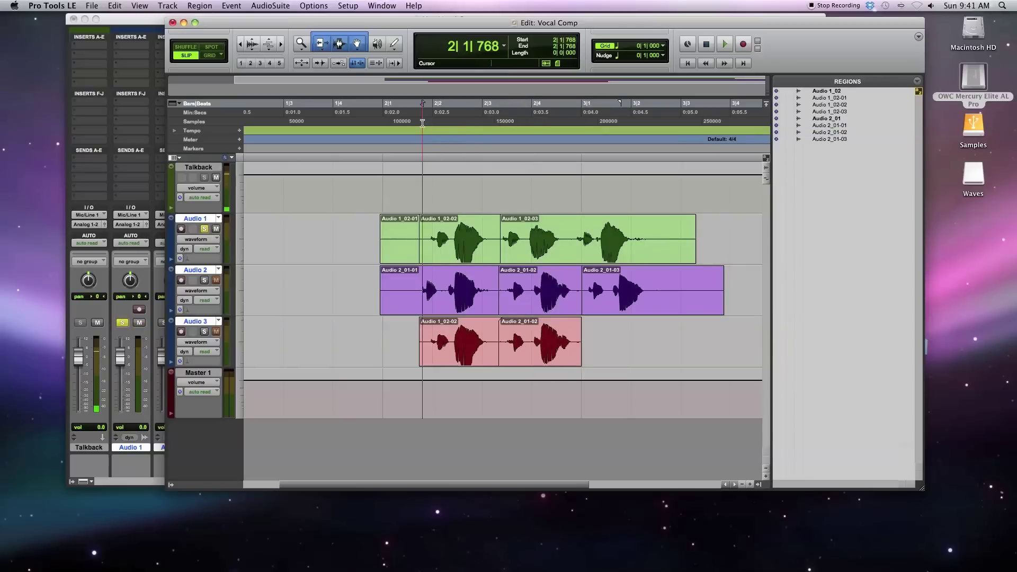
key("space")
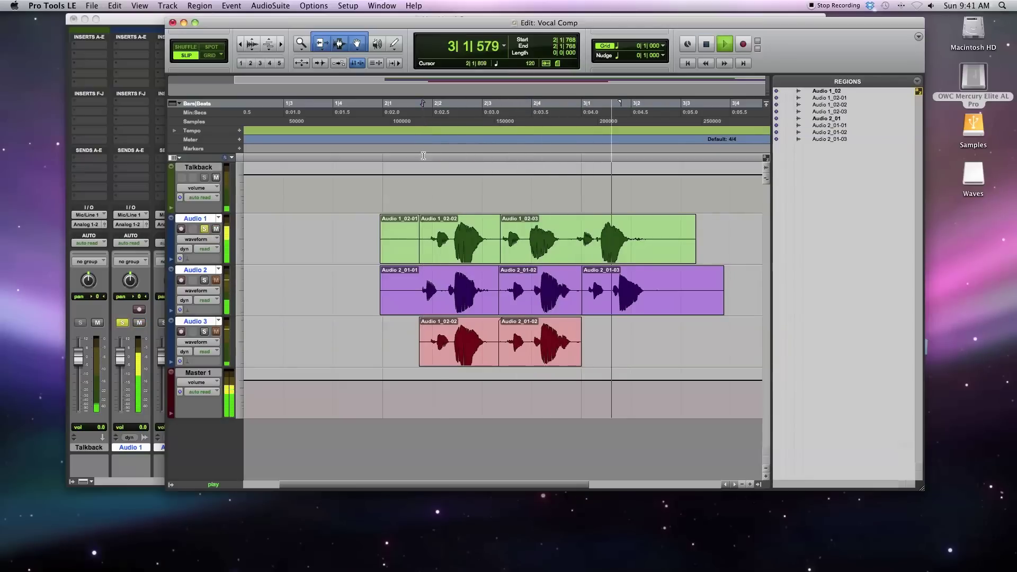
key("space")
Switch the solo from Audio 1 to Audio 2 and play back the second take.
left_click(205, 281)
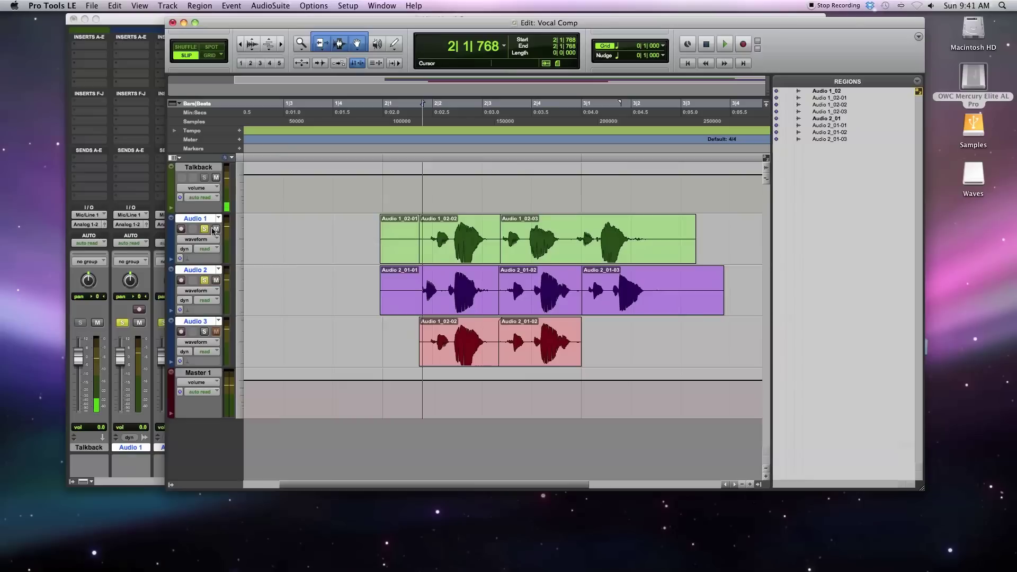
left_click(204, 229)
key("space")
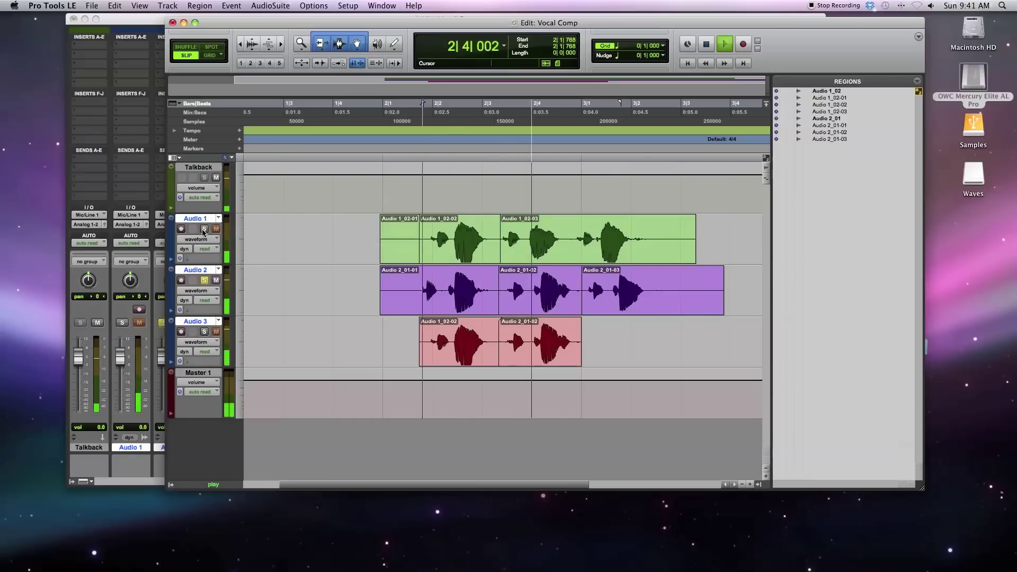
key("space")
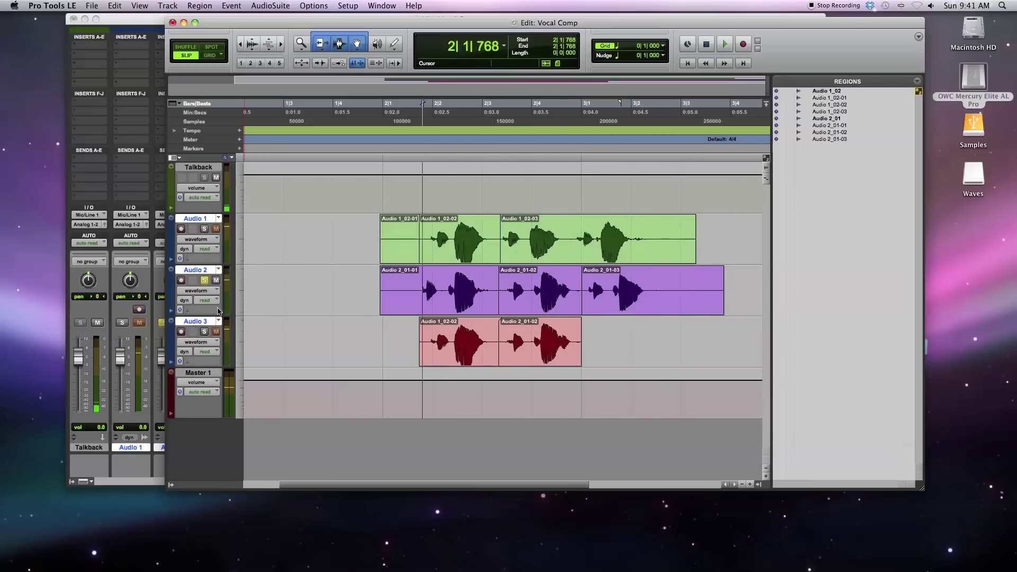
Switch the solo from Audio 2 to Audio 3 and play back the compiled phrases.
left_click(204, 332)
left_click(204, 280)
key("space")
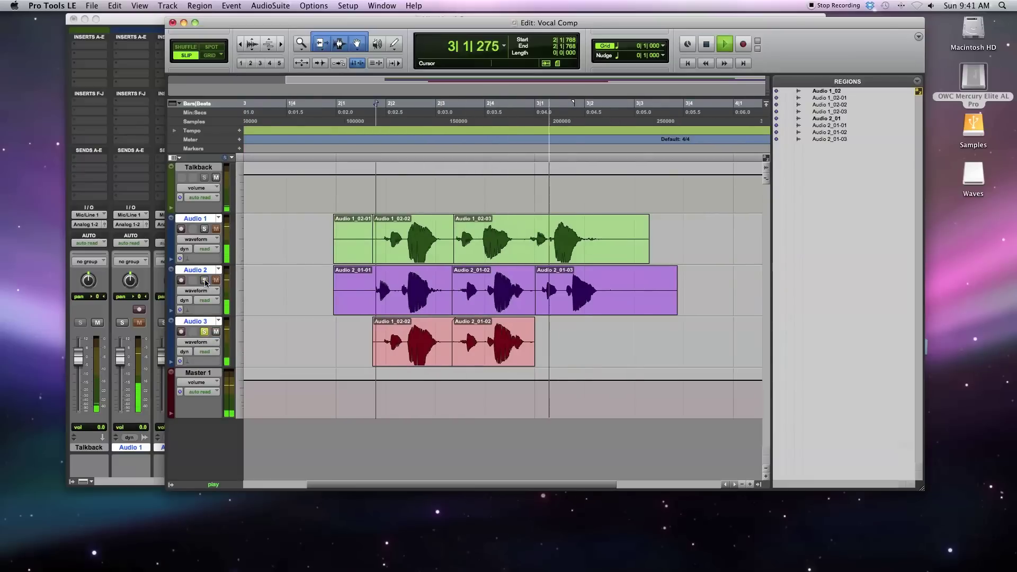
key("space")
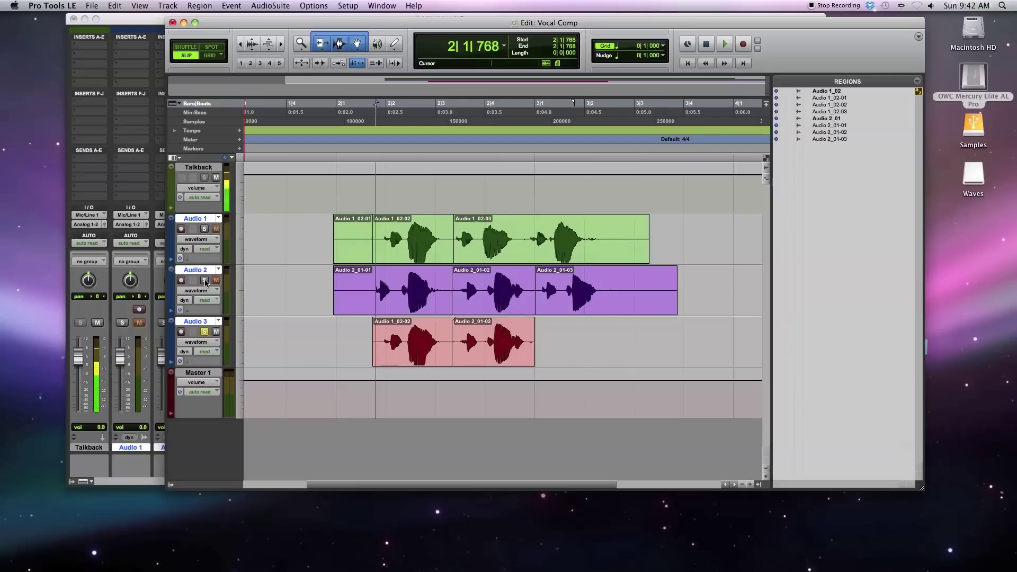
Delete the Audio 1 and Audio 2 tracks together with their regions, and turn off solo on Audio 3.
left_click(206, 271)
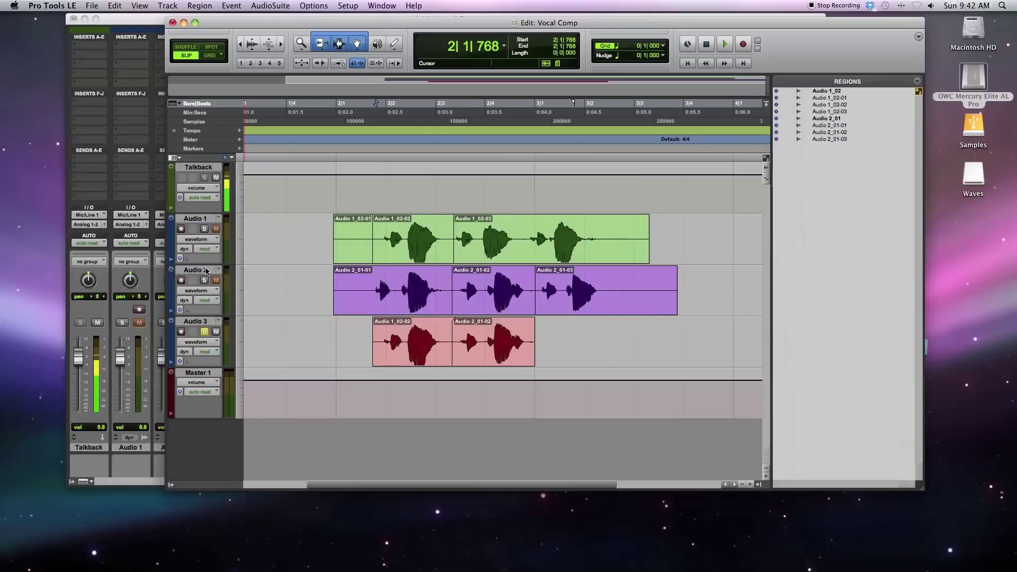
left_click(206, 220, "shift")
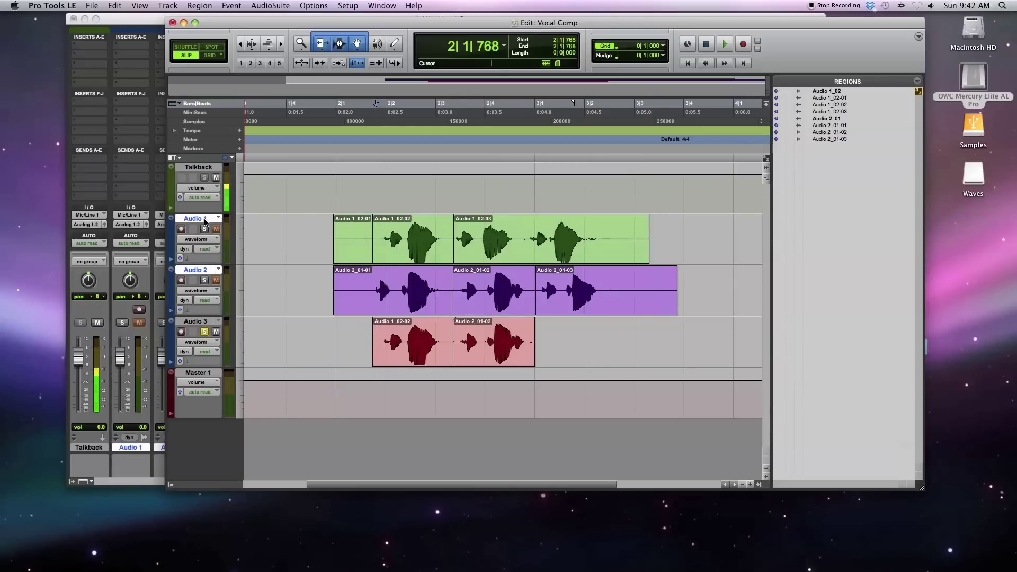
right_click(206, 221)
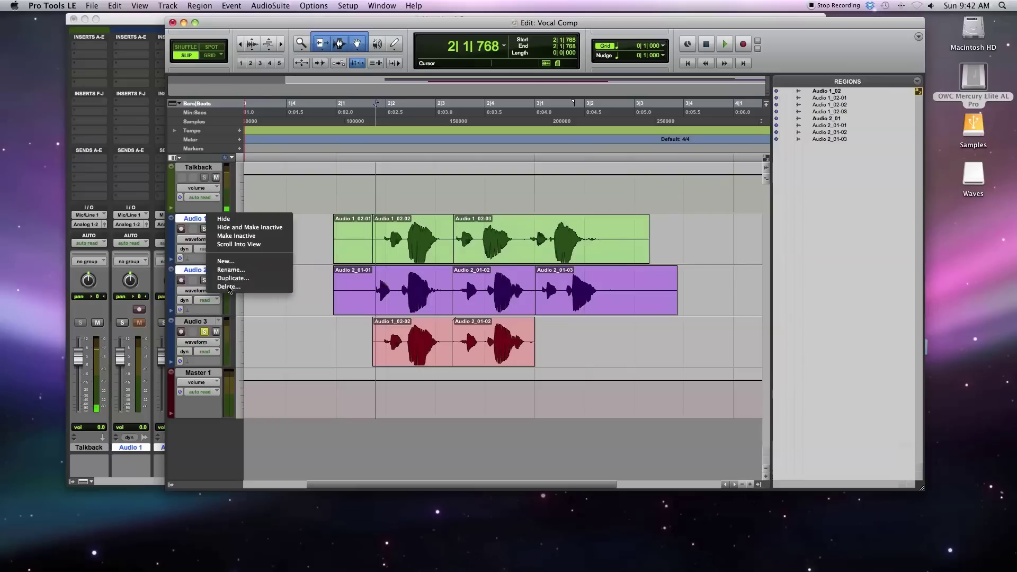
left_click(228, 286)
left_click(584, 240)
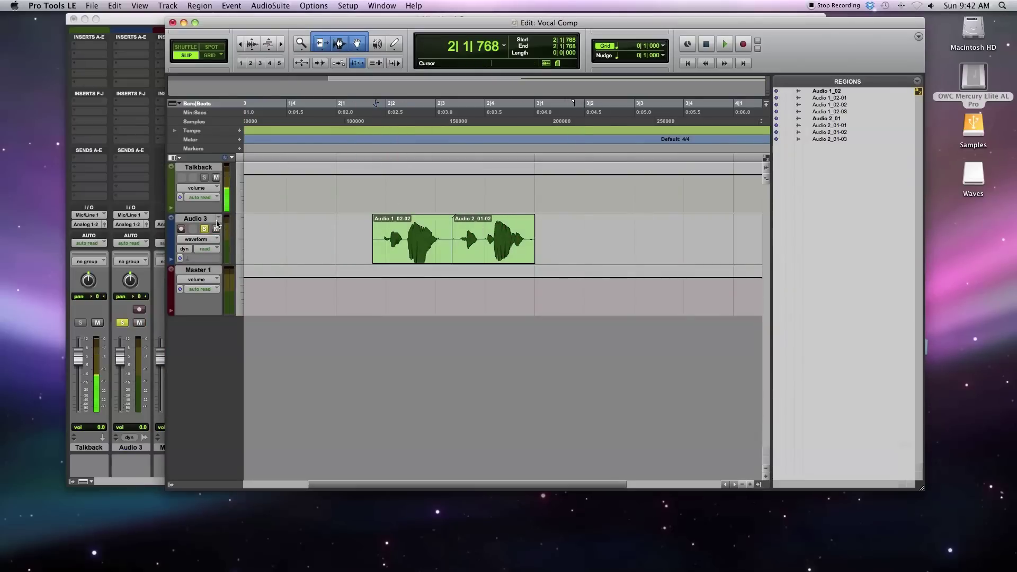
left_click(205, 229)
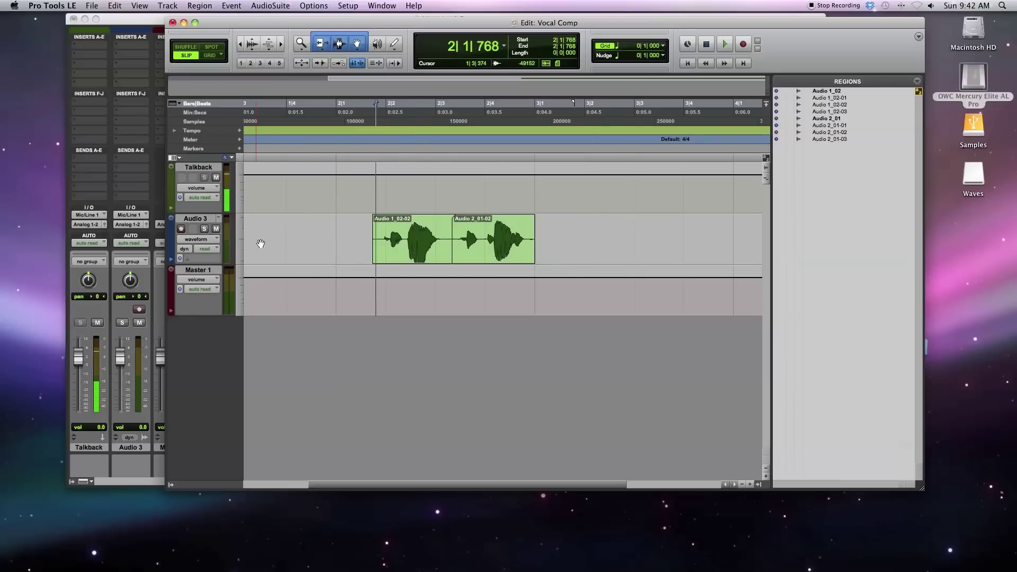
Create a new empty playlist named Audio 3_1 on the Audio 3 track.
left_click(219, 219)
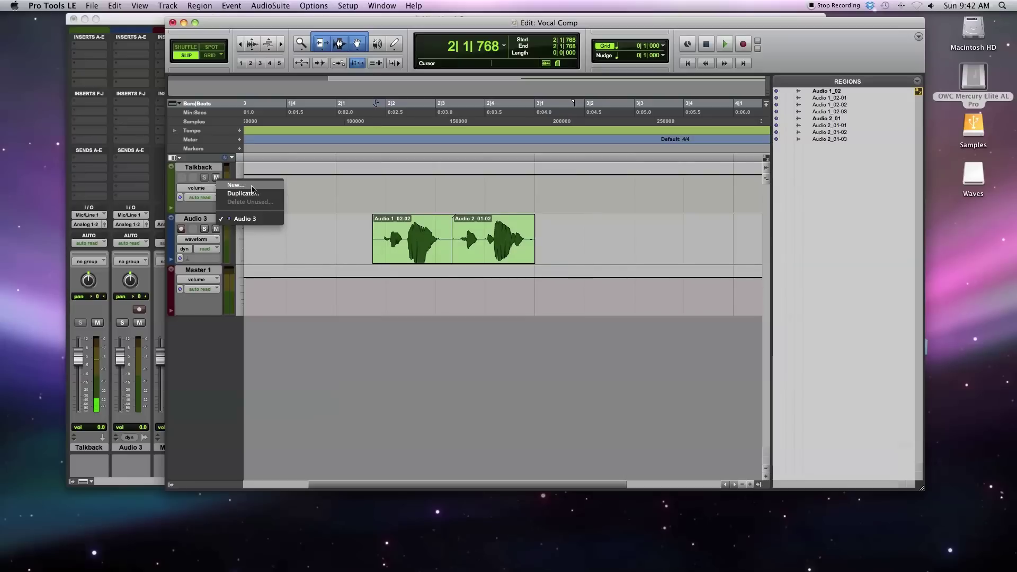
left_click(252, 186)
key("Right")
key("BackSpace")
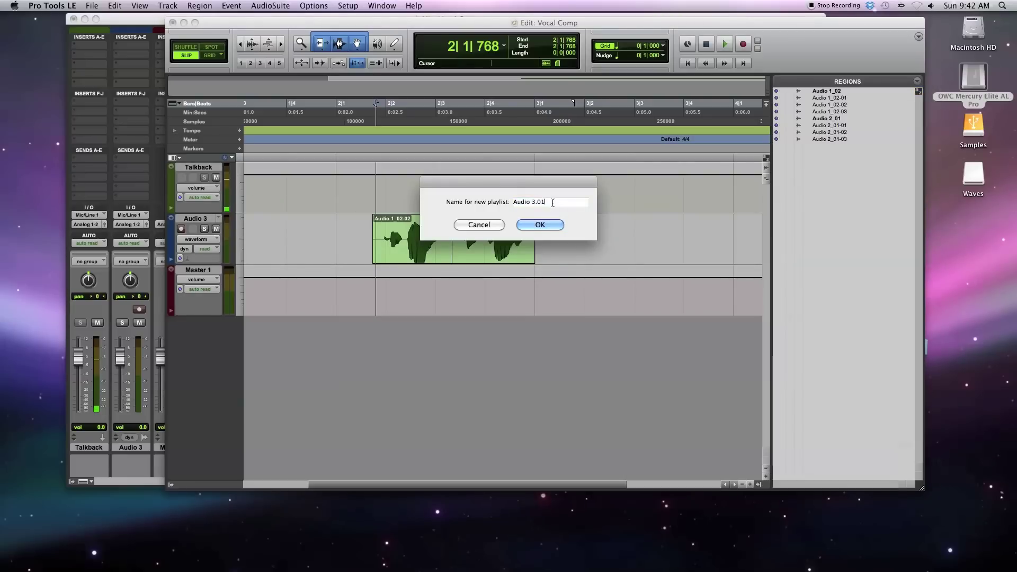
key("BackSpace")
key("BackSpace")
type("_1")
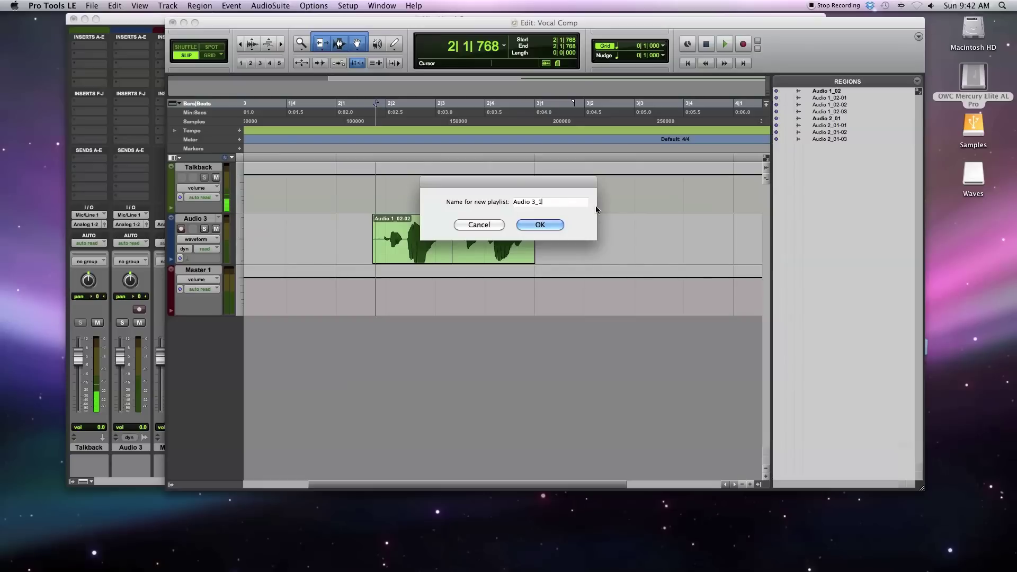
left_click(541, 225)
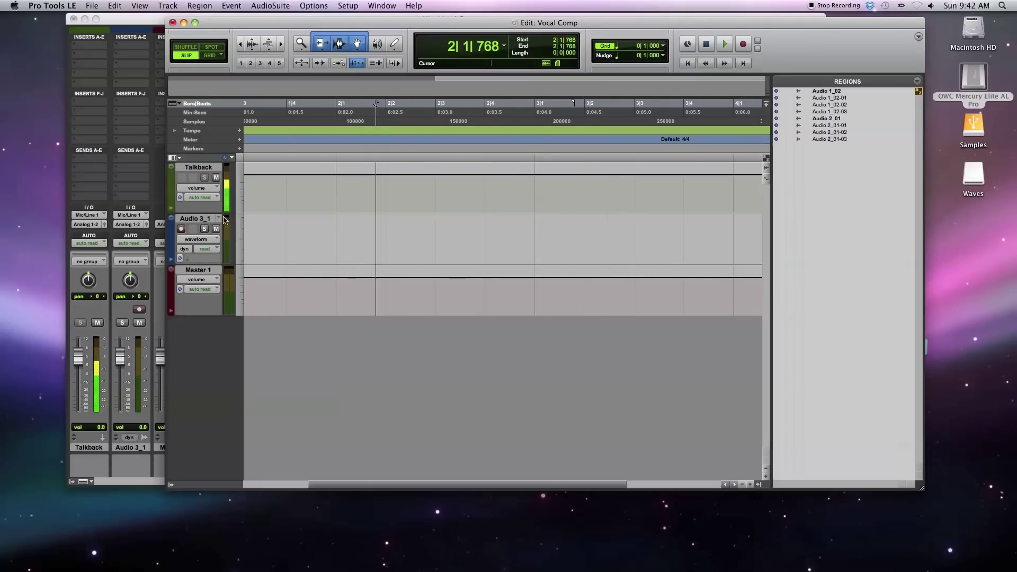
Switch the track to its Audio 3 playlist and back to Audio 3_1 to compare their contents.
left_click(219, 218)
left_click(239, 273)
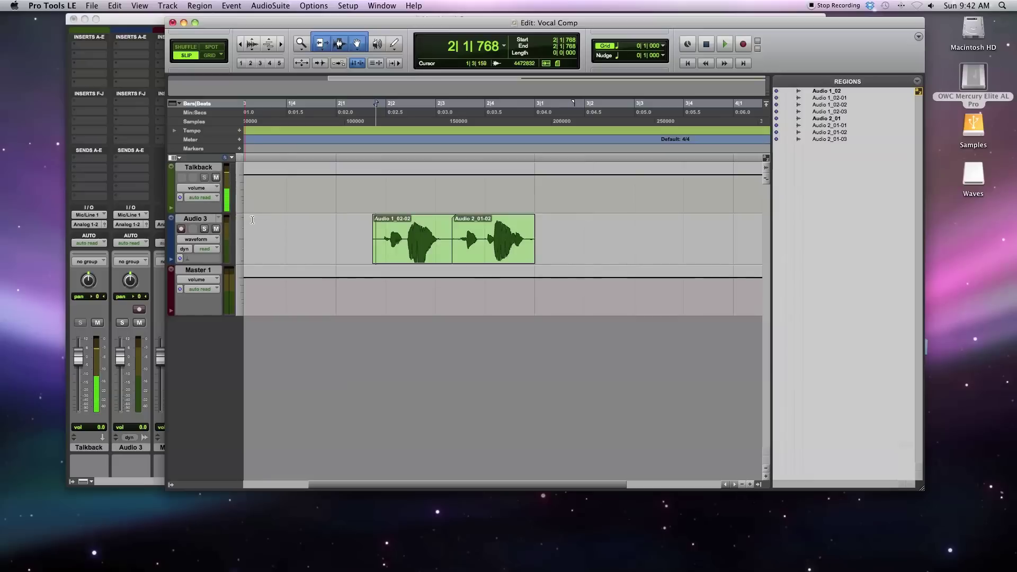
left_click(217, 220)
left_click(244, 224)
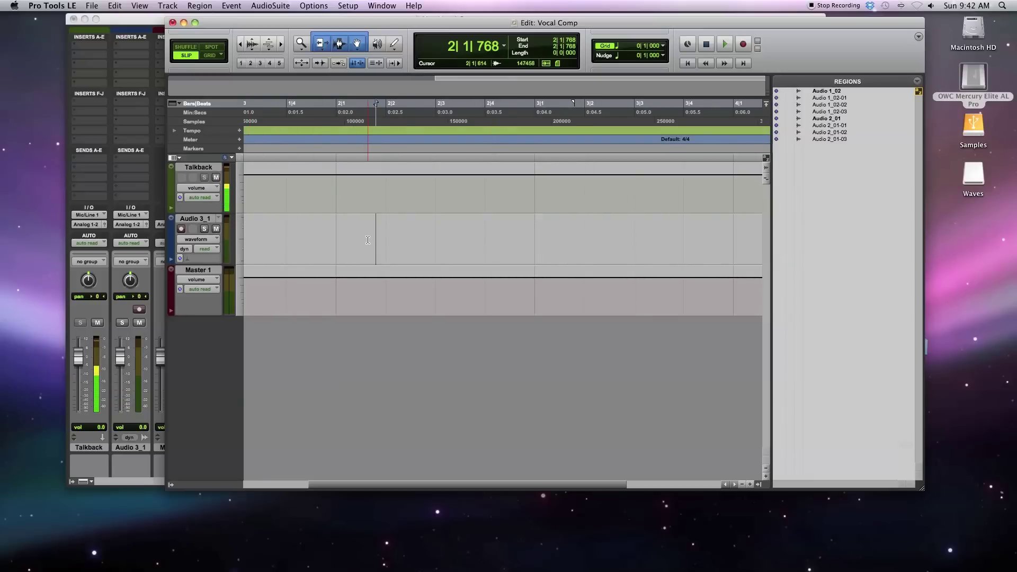
Arm the Audio 3_1 track, mute Talkback and record a new three-phrase take.
left_click(181, 228)
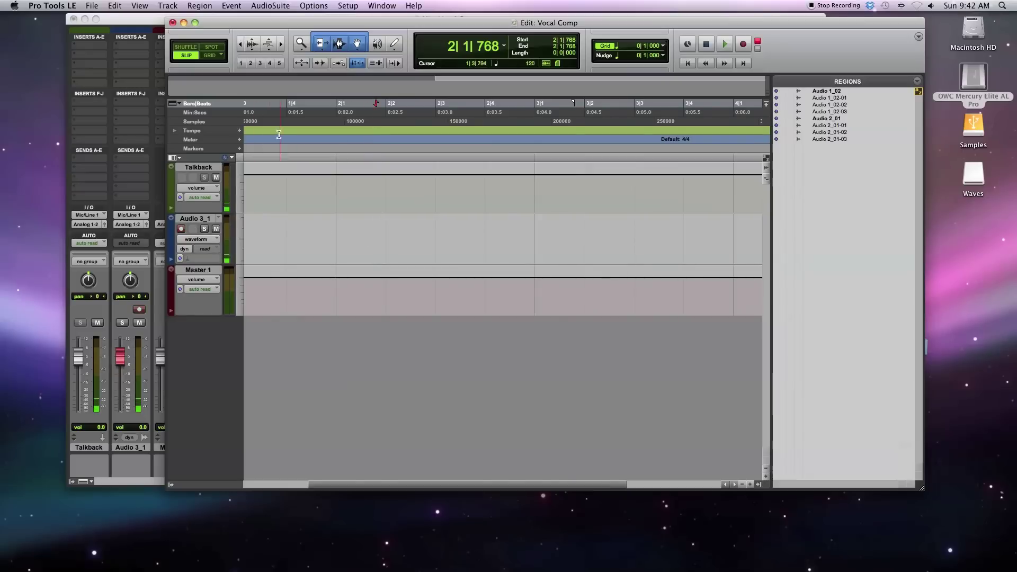
left_click(215, 177)
left_click(743, 45)
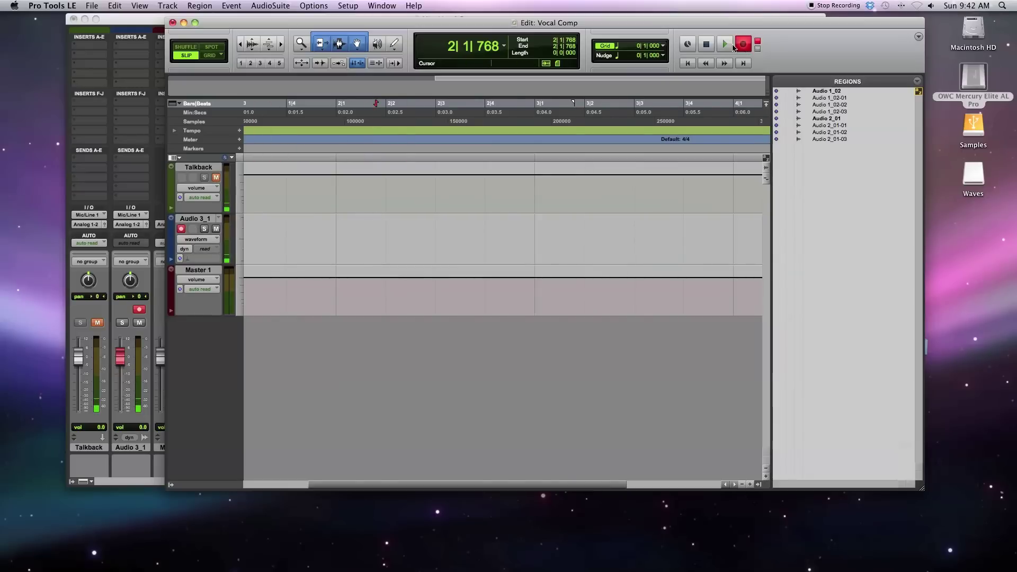
left_click(726, 46)
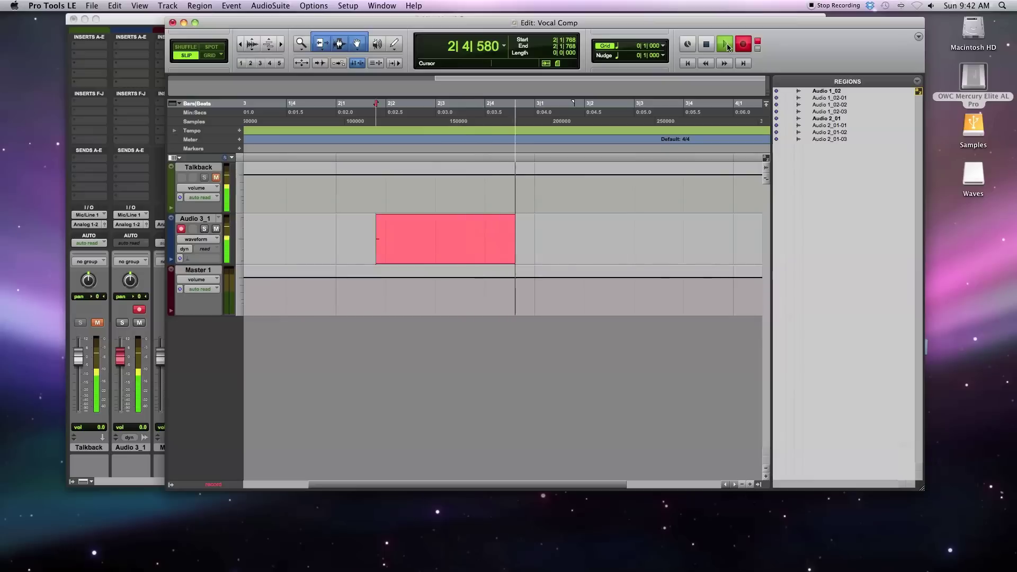
left_click(706, 44)
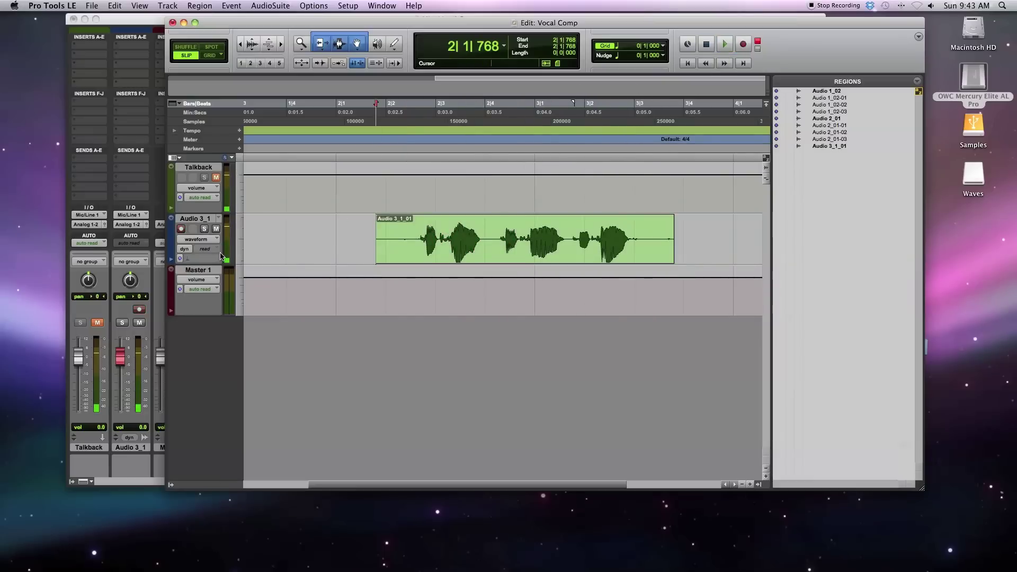
Create another empty playlist on the same track and name it Audio 3 Comp.
left_click(220, 219)
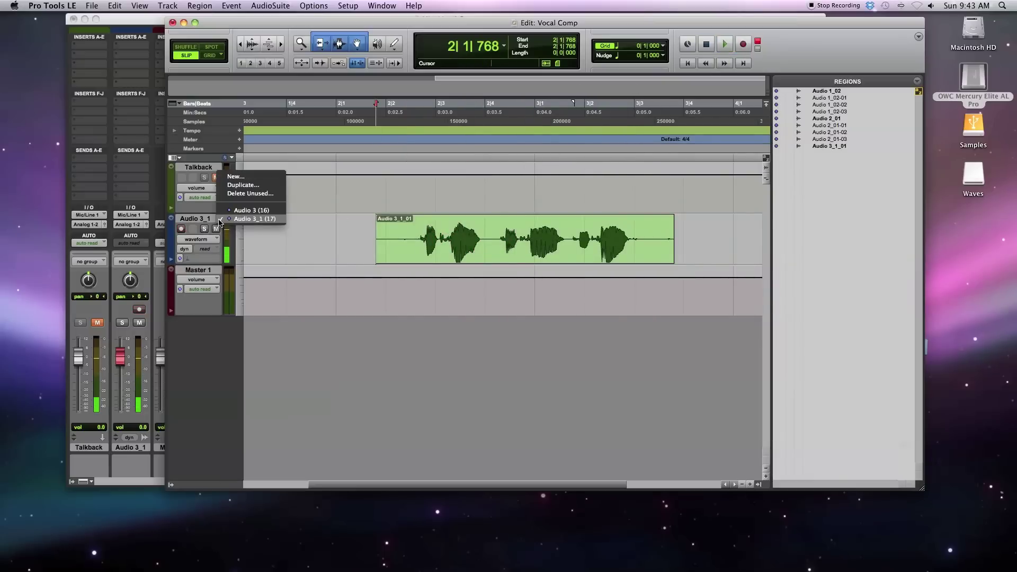
left_click(230, 177)
left_click(556, 202)
key("BackSpace")
key("BackSpace")
key("BackSpace")
key("BackSpace")
key("BackSpace")
type("Comp")
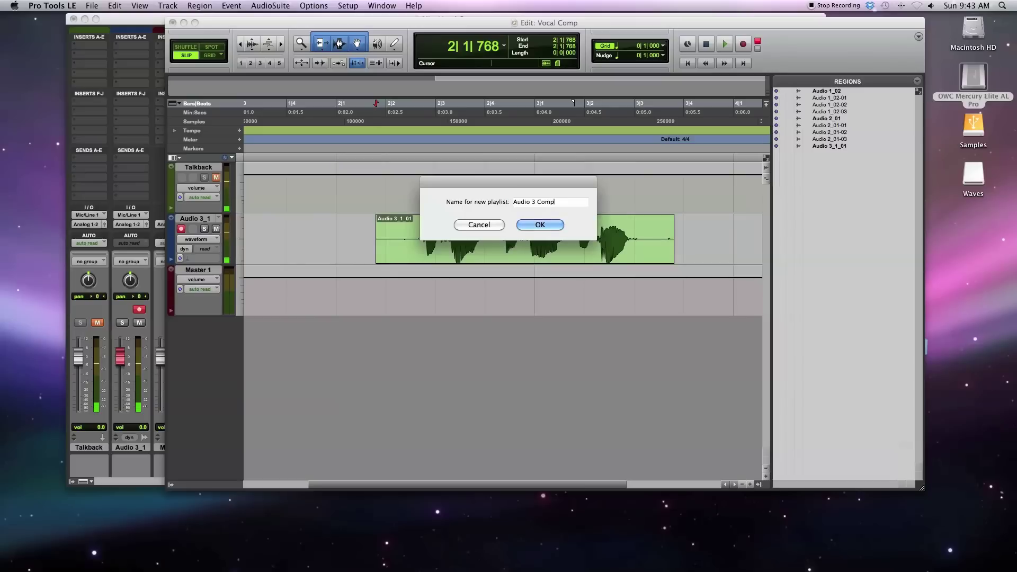
key("Return")
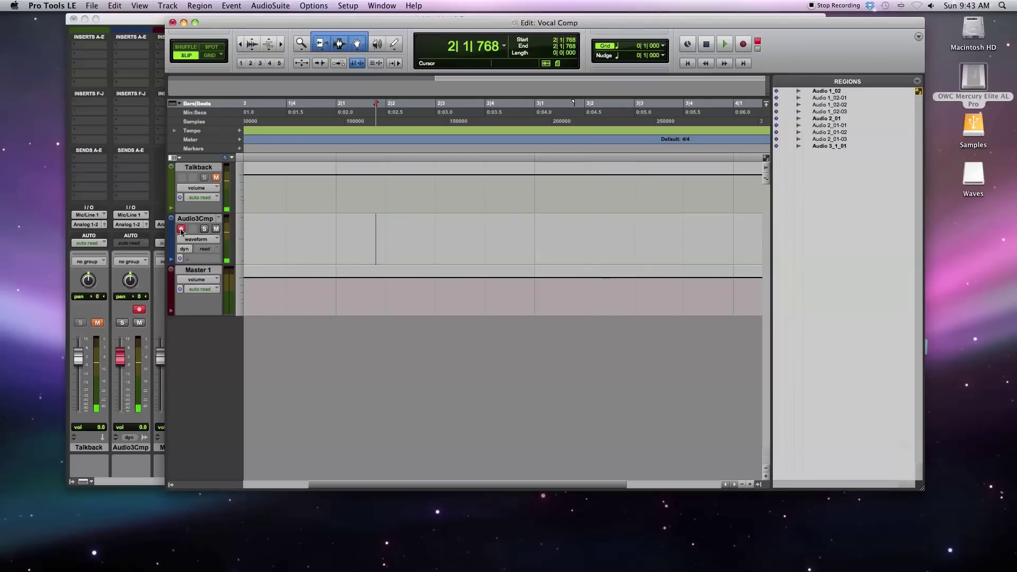
Unmute Talkback, disarm the comp track and set its view to playlists.
left_click(216, 177)
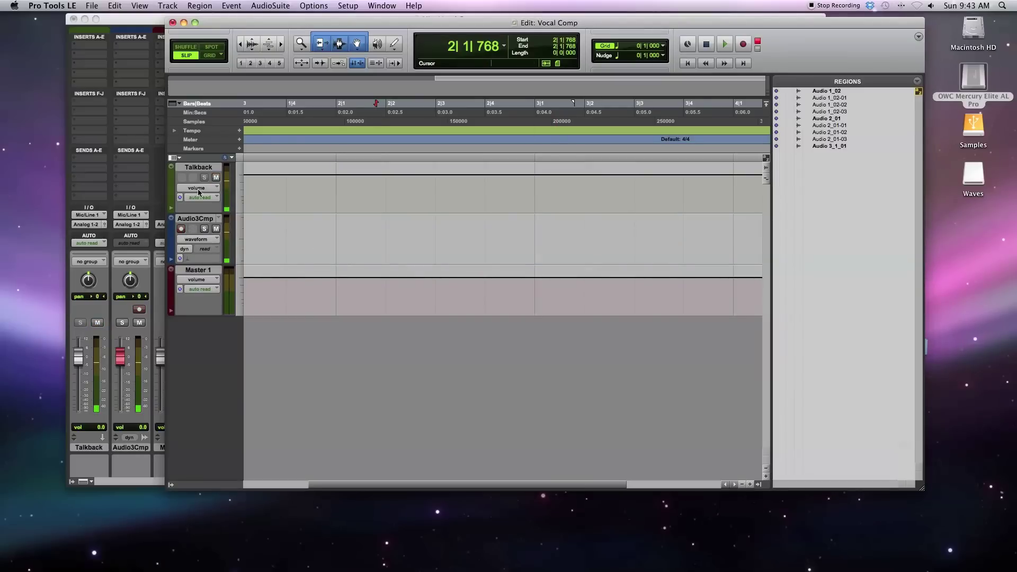
left_click(182, 229)
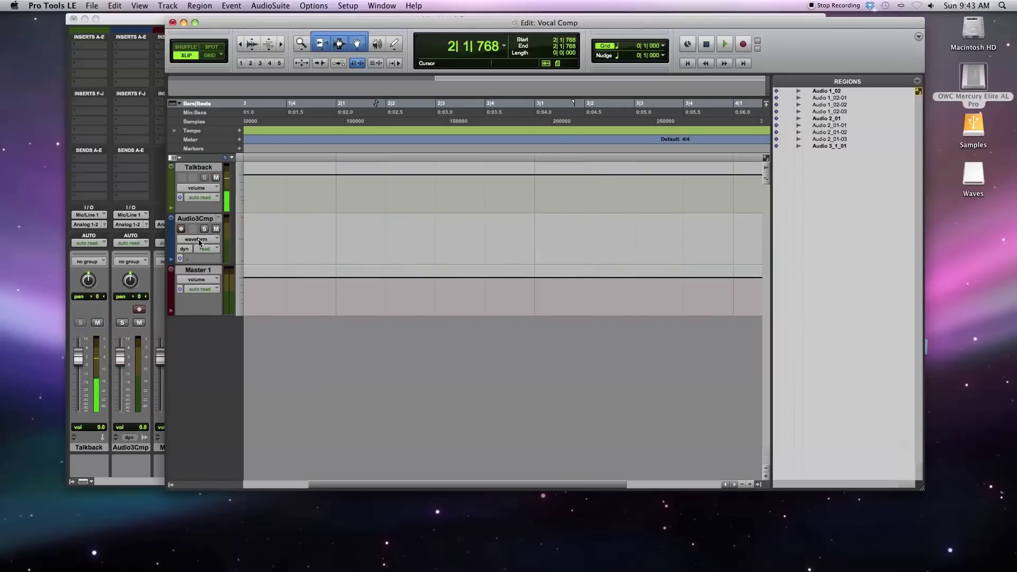
left_click(199, 240)
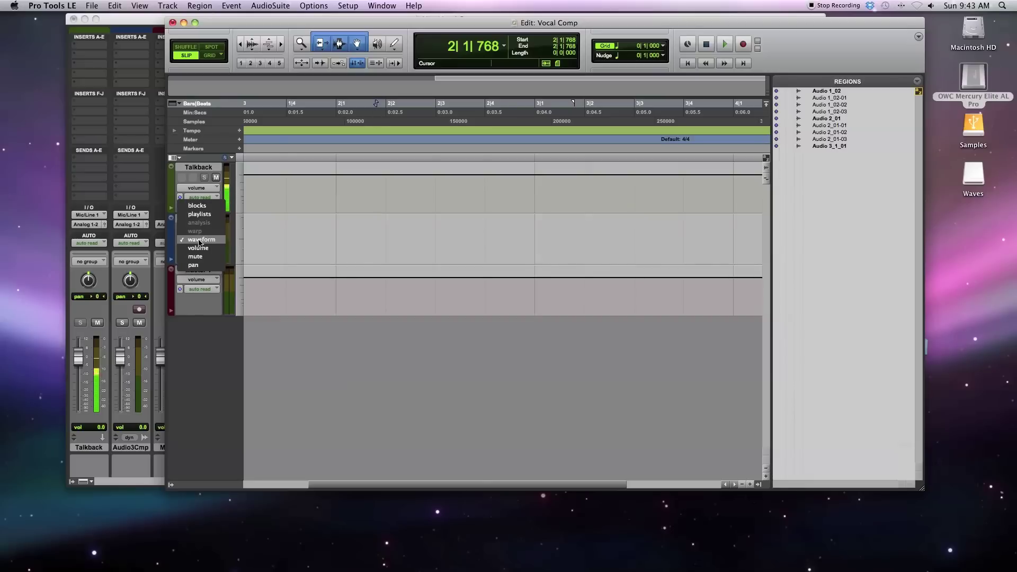
left_click(199, 214)
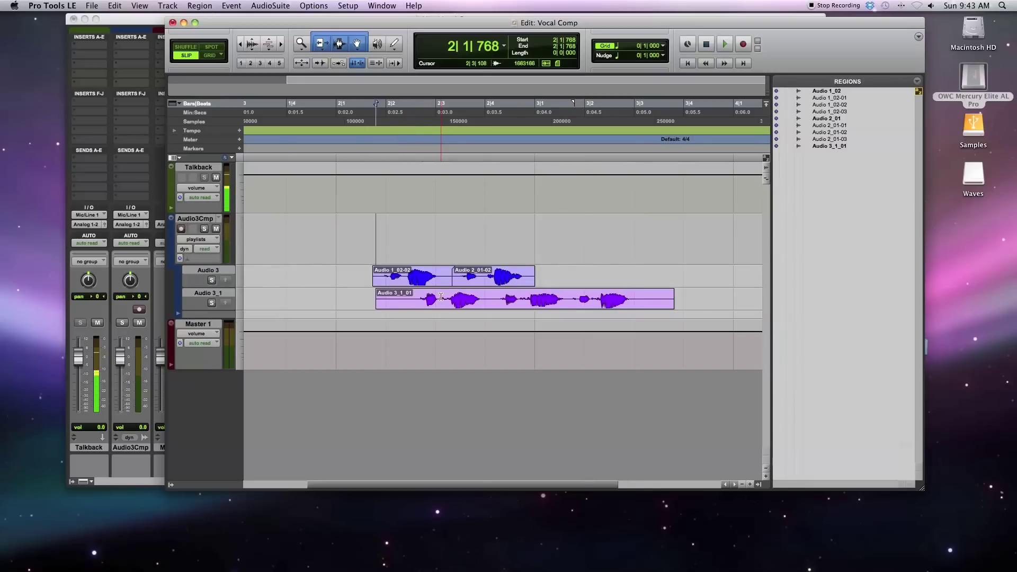
Solo the comp track and audition its Audio 3 and Audio 3_1 playlists one after the other.
left_click(204, 228)
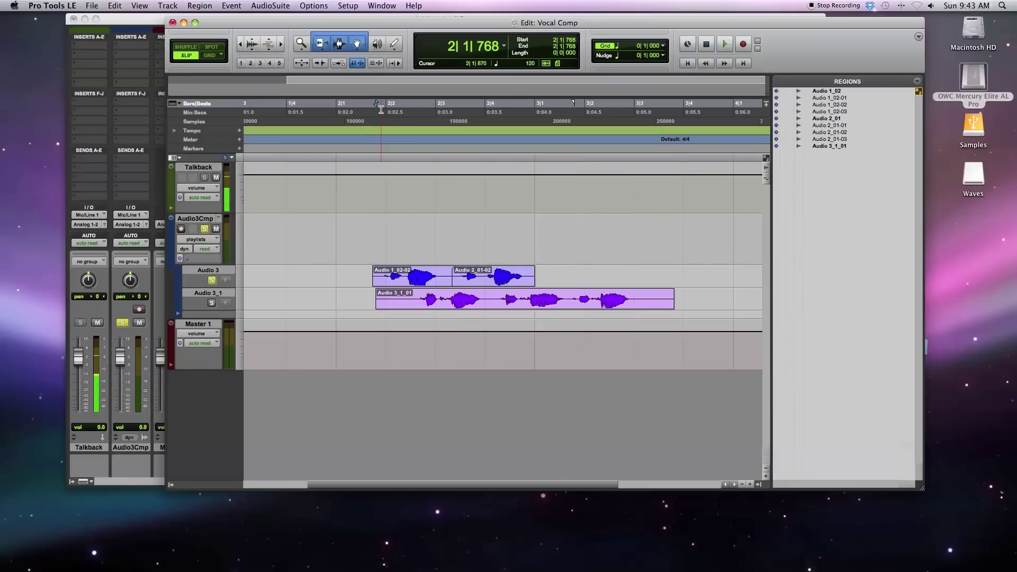
key("space")
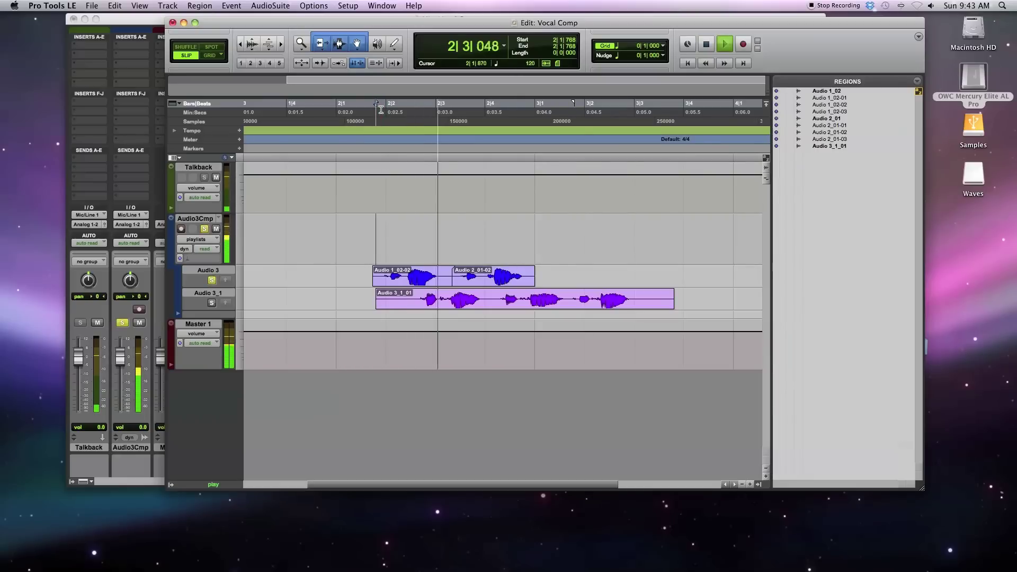
key("space")
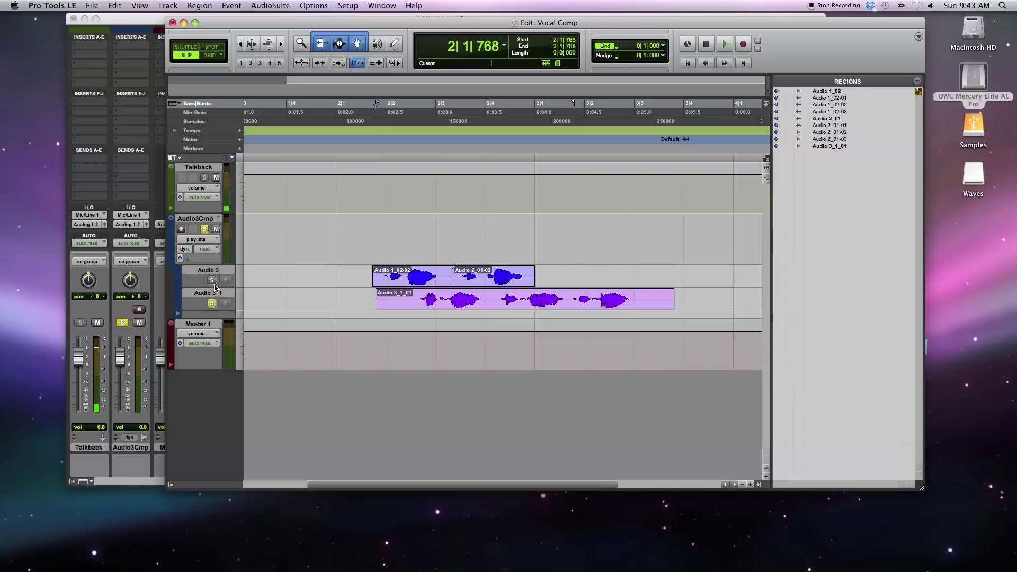
key("space")
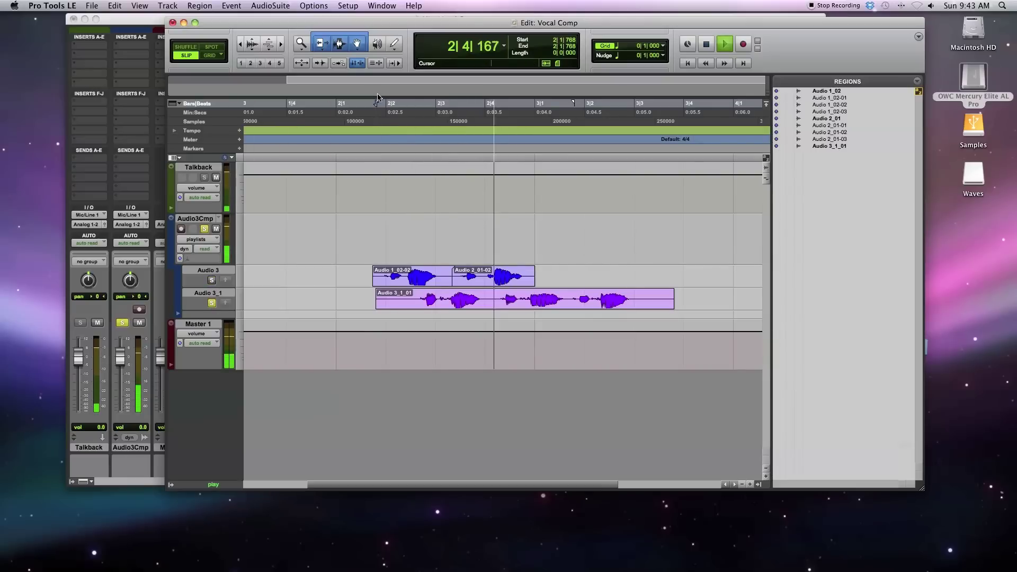
key("space")
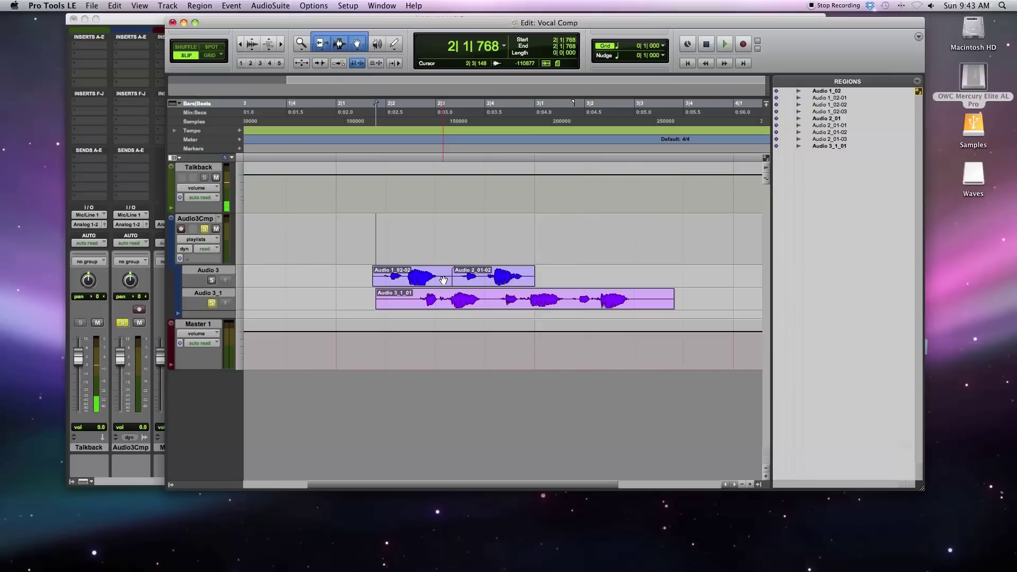
Select both phrase regions in the Audio 3 playlist lane and copy them up to the comp playlist.
left_click(444, 280)
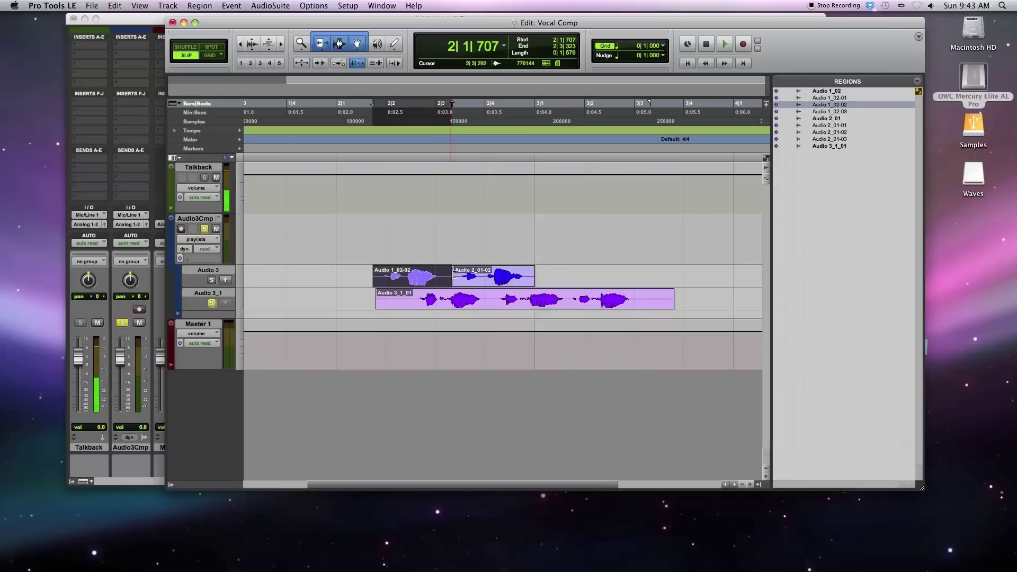
left_click(473, 280, "shift")
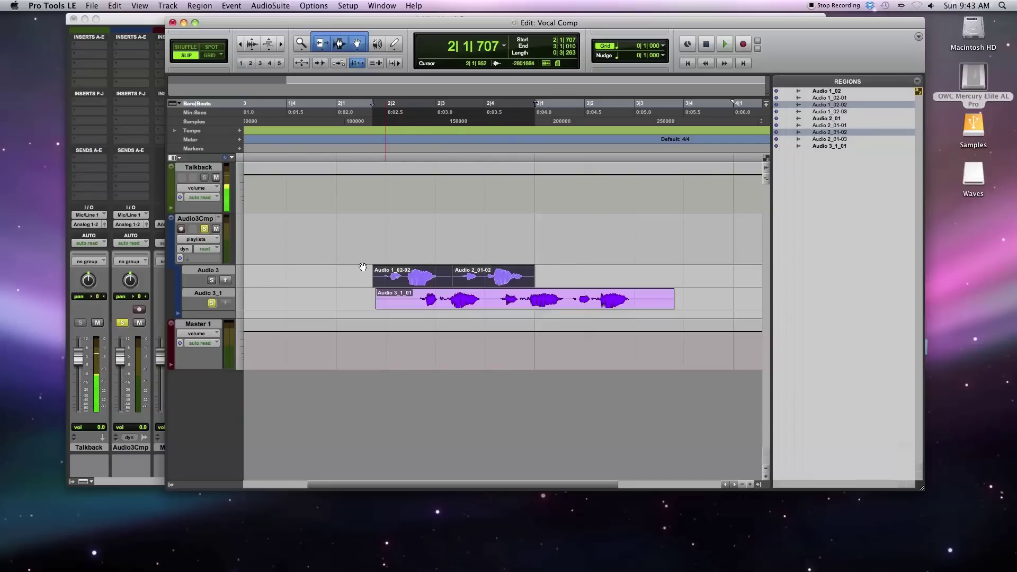
left_click(226, 281)
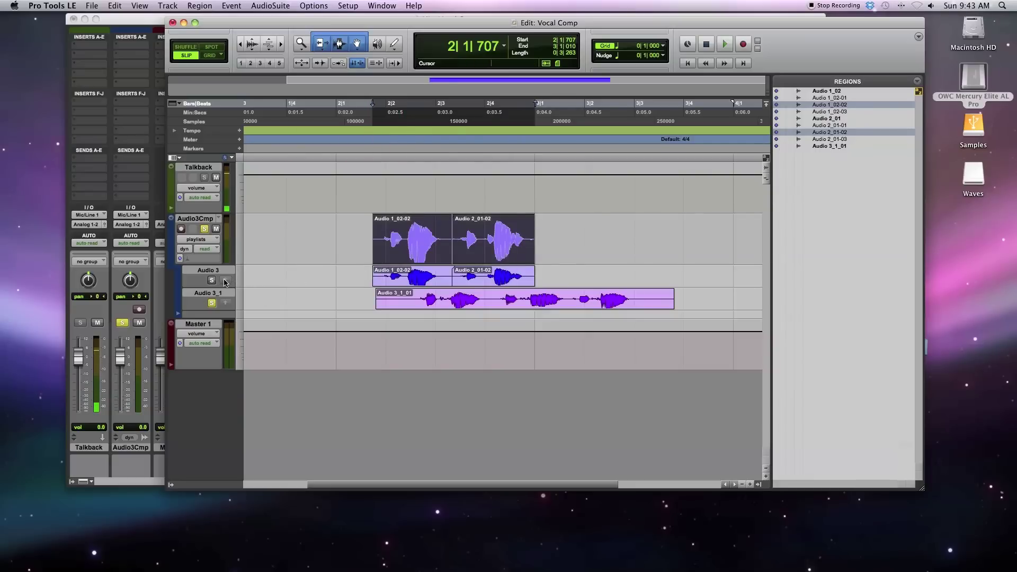
Select the third phrase in the Audio 3_1 lane, from about 3|1|604 to 3|3|394, and copy it to the comp playlist.
left_click(566, 294)
left_click_drag(566, 294, 655, 297)
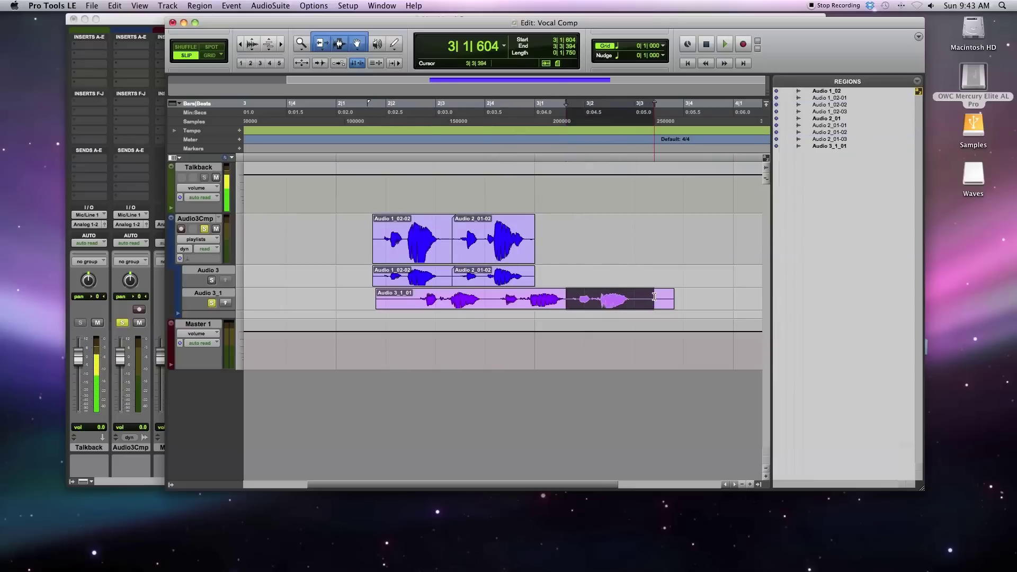
left_click(227, 303)
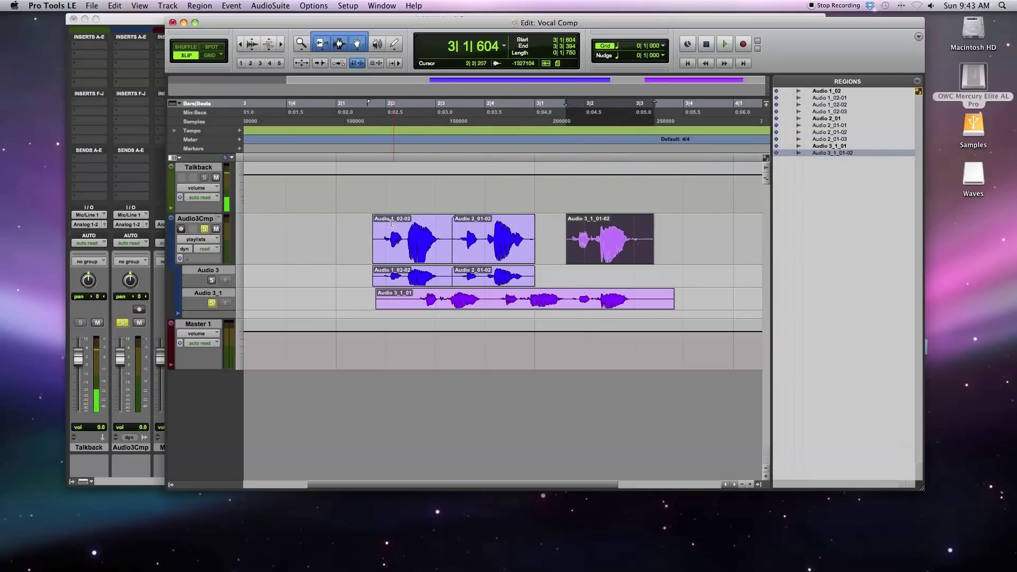
Set the playback start just before the first phrase, unsolo the Audio 3_1 playlist and return the comp track to waveform view.
left_click(361, 134)
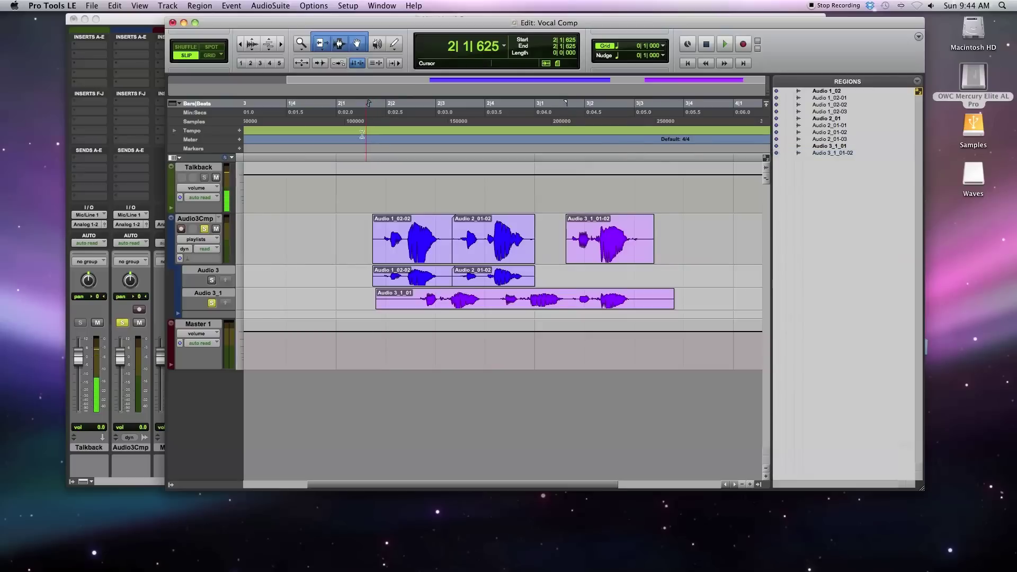
left_click(211, 303)
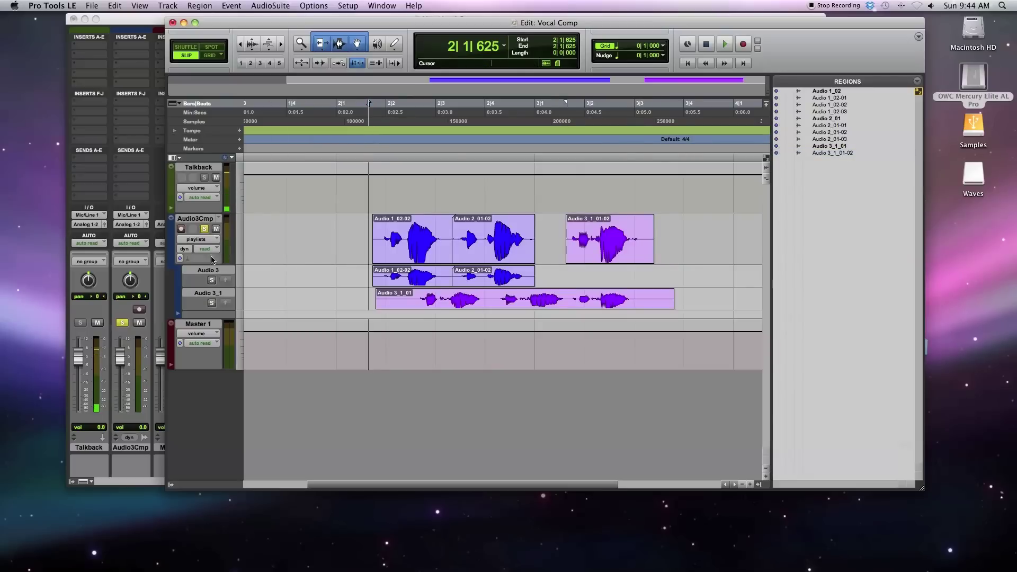
left_click(199, 239)
left_click(202, 265)
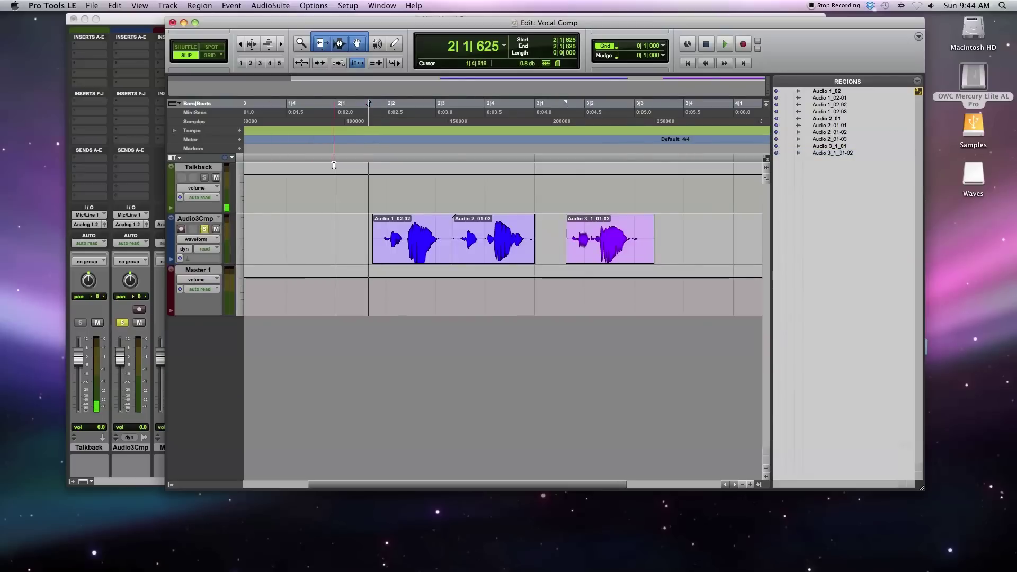
Play back the finished comp and look over the track's list of playlists.
key("space")
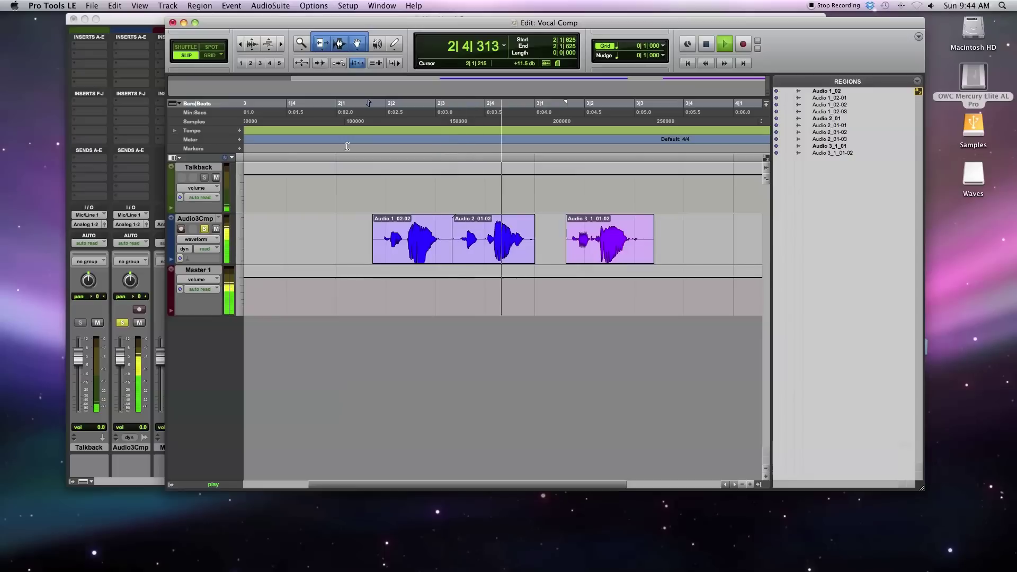
key("space")
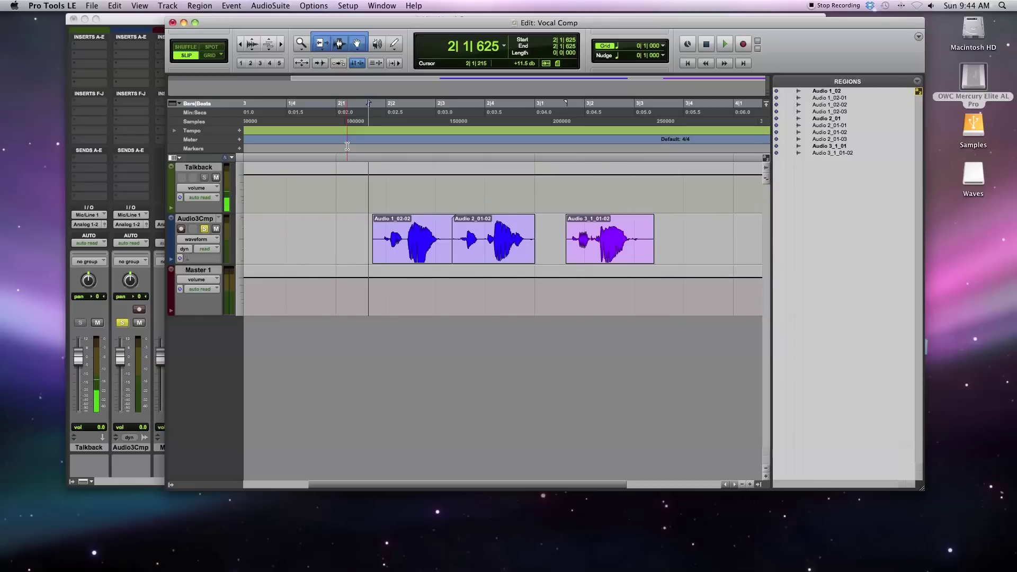
left_click(220, 222)
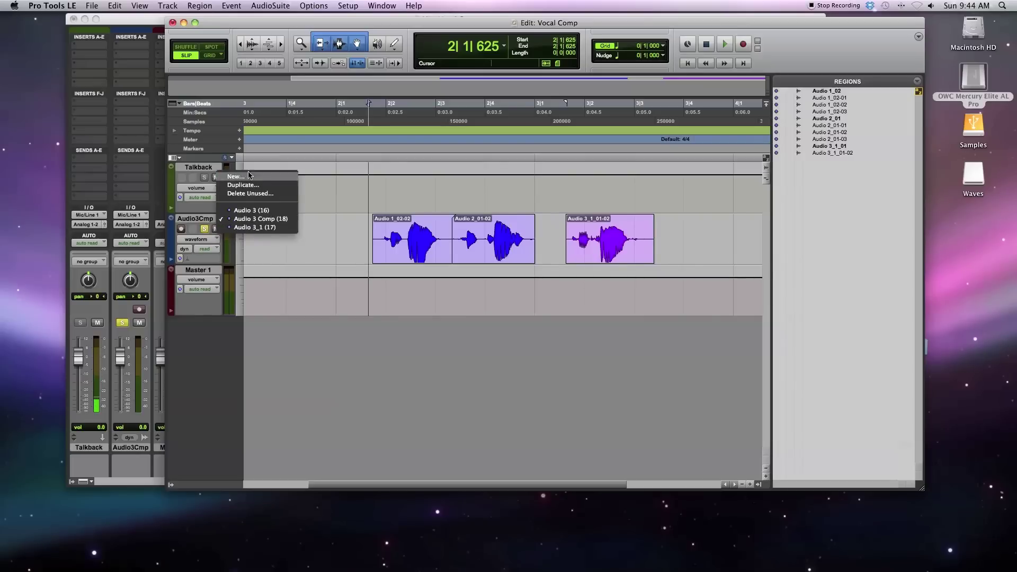
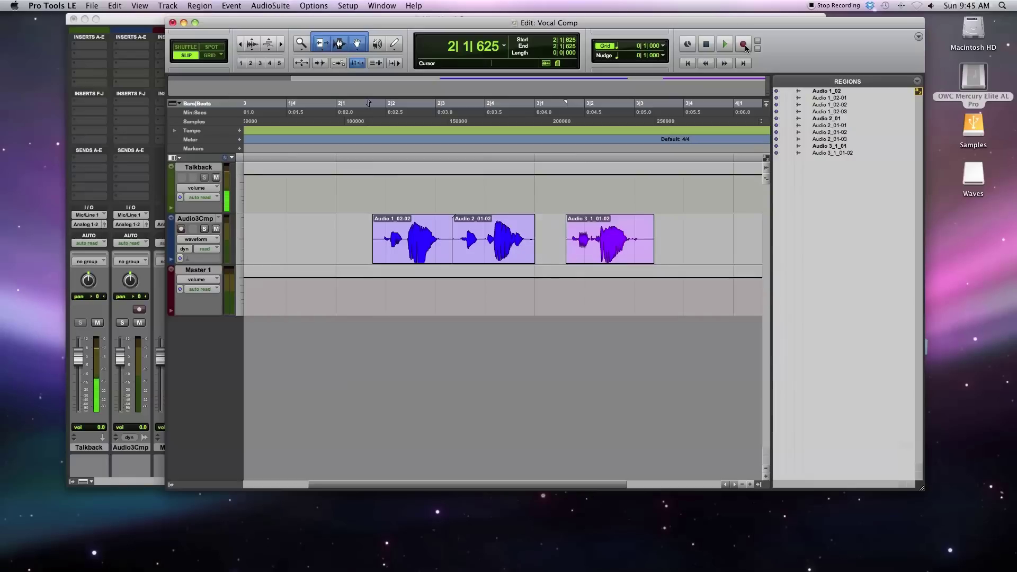
Add a new audio track named Audio 1 beneath the Talkback track.
left_click(745, 45, "ctrl")
left_click(205, 167)
right_click(205, 167)
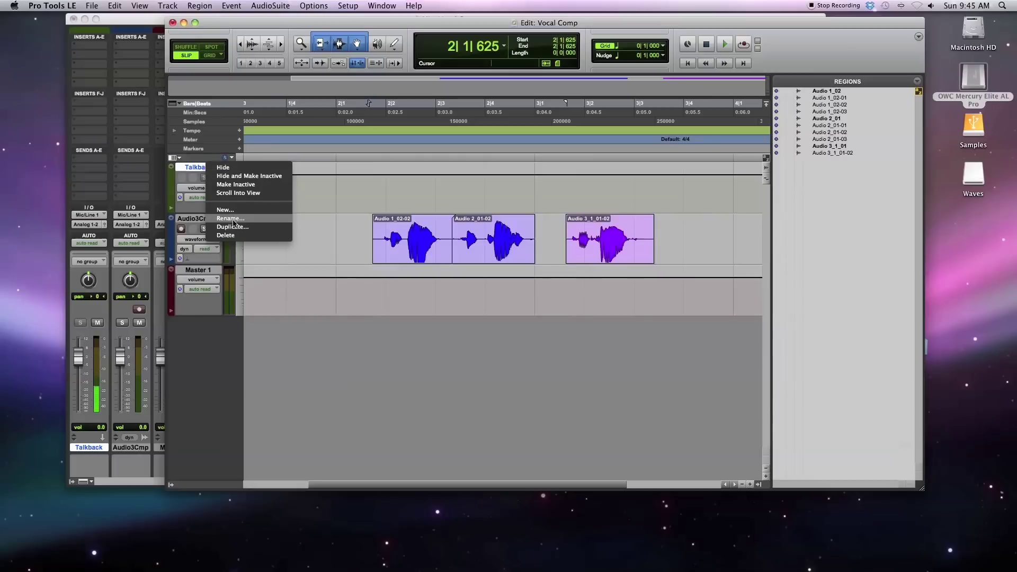
left_click(215, 212)
left_click(647, 227)
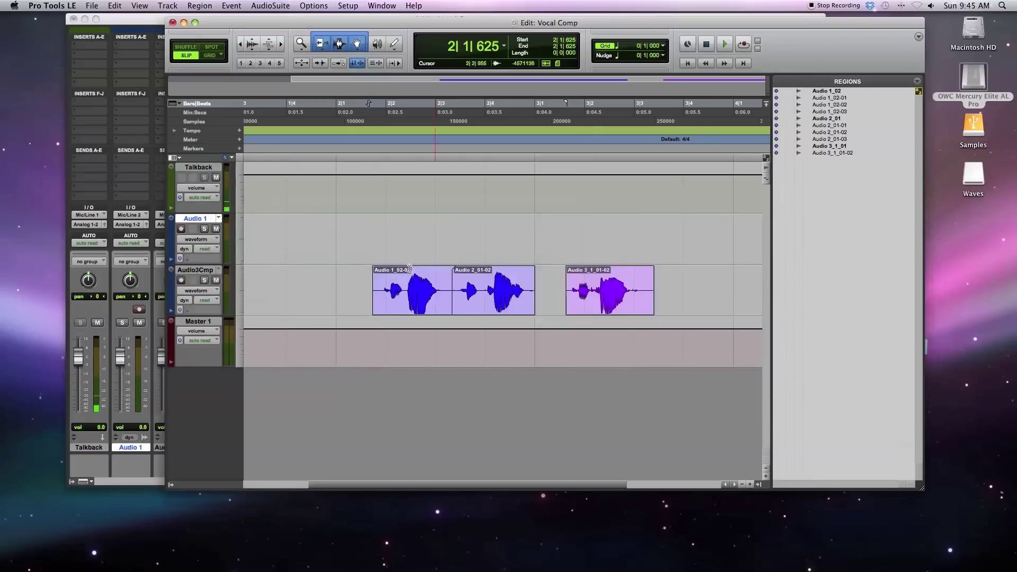
Set the input of the Audio 1 track to Mic/Line 1 (Mono).
left_click(136, 219)
left_click(173, 215)
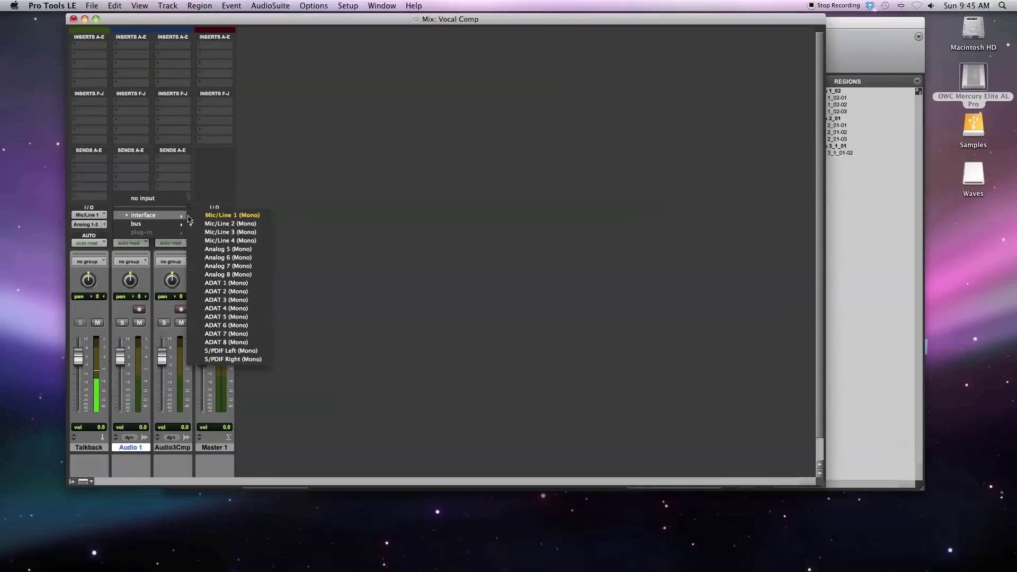
left_click(222, 214)
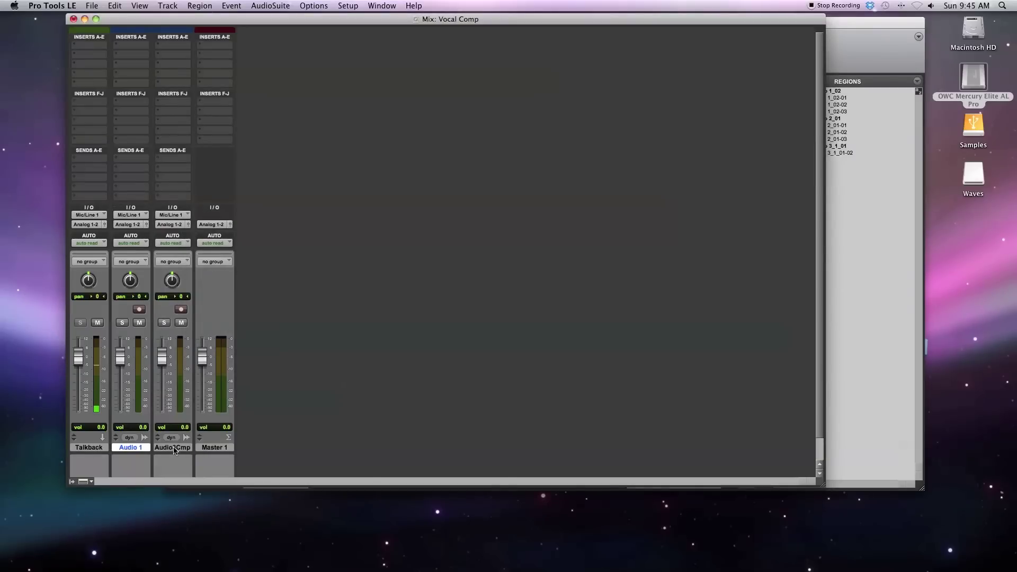
Delete the Audio 3 Comp track along with its active regions.
key("super+equal")
right_click(202, 273)
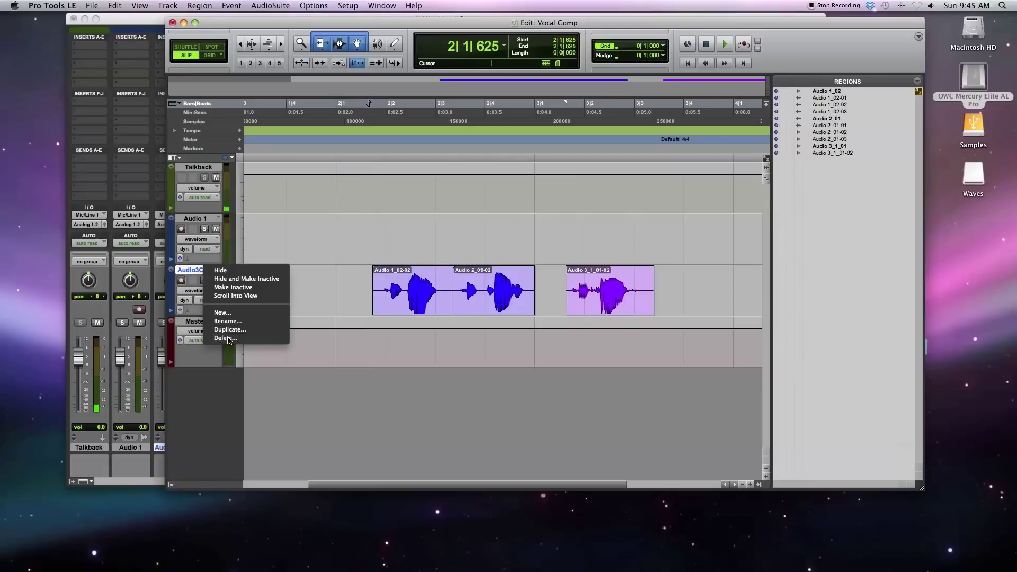
left_click(227, 338)
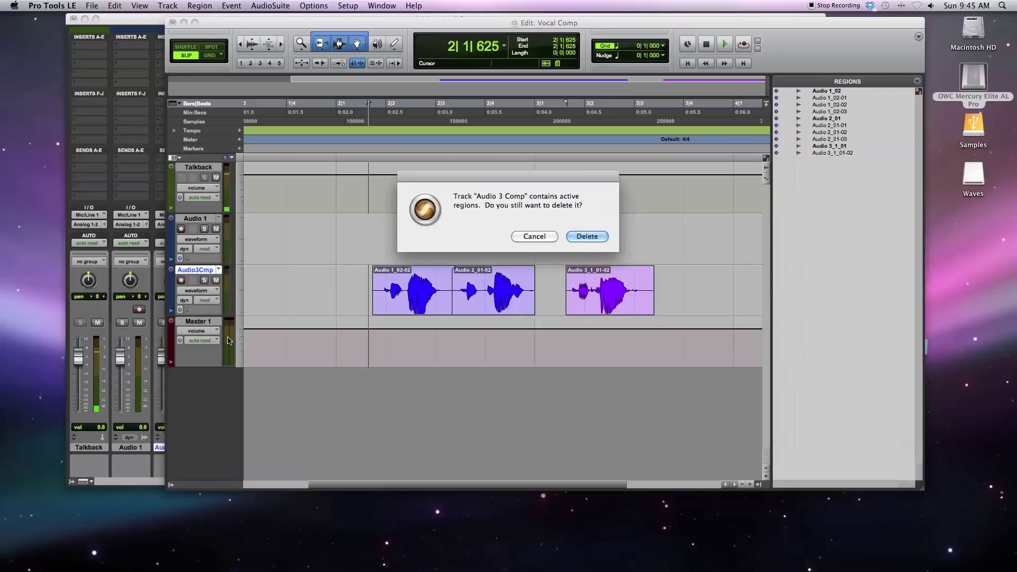
left_click(589, 236)
left_click(589, 237)
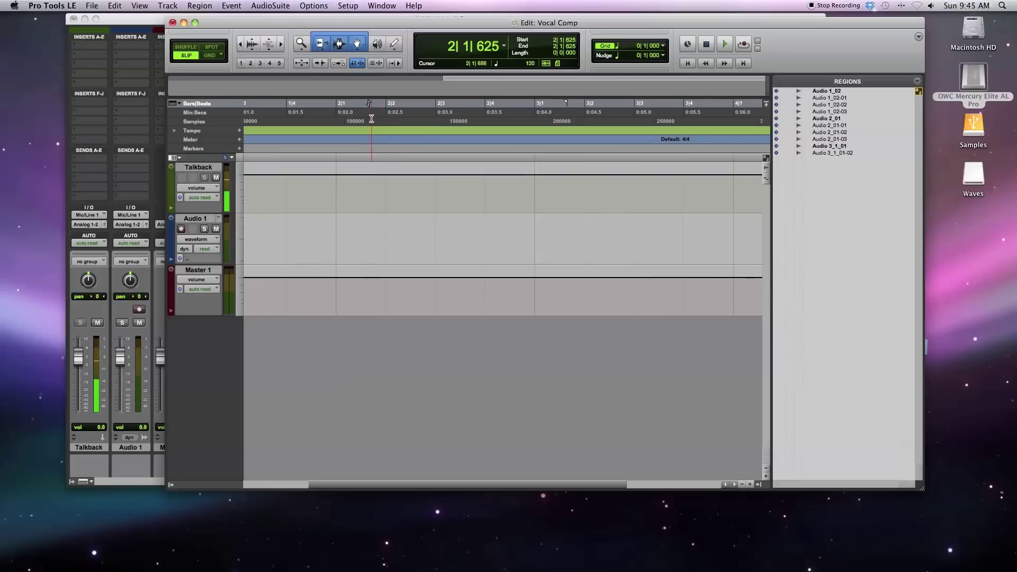
Select the timeline range from about 2|1|614 to 3|2|740 and record-enable Audio 1 with Talkback muted.
left_click_drag(368, 115, 586, 121)
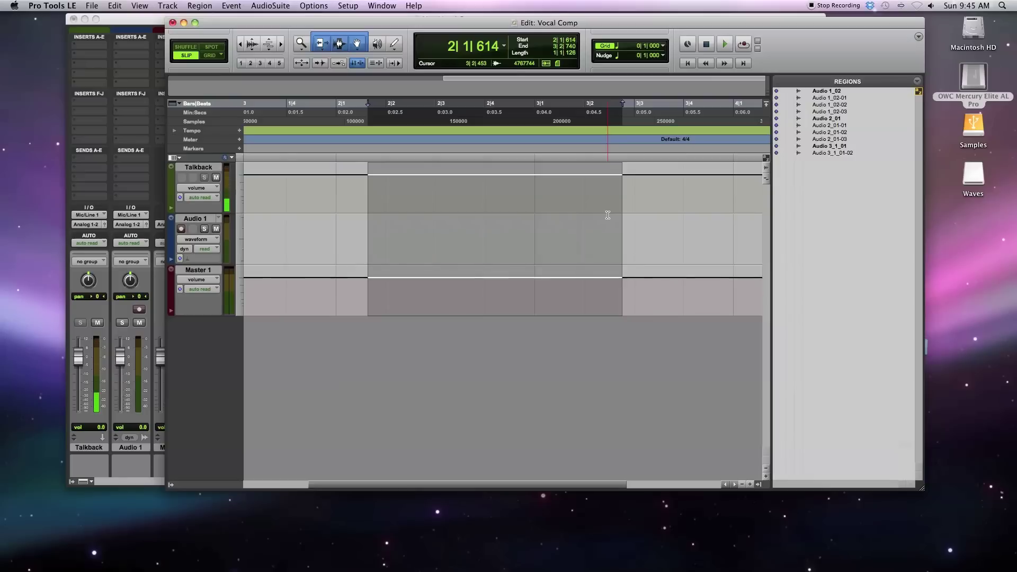
left_click(726, 45)
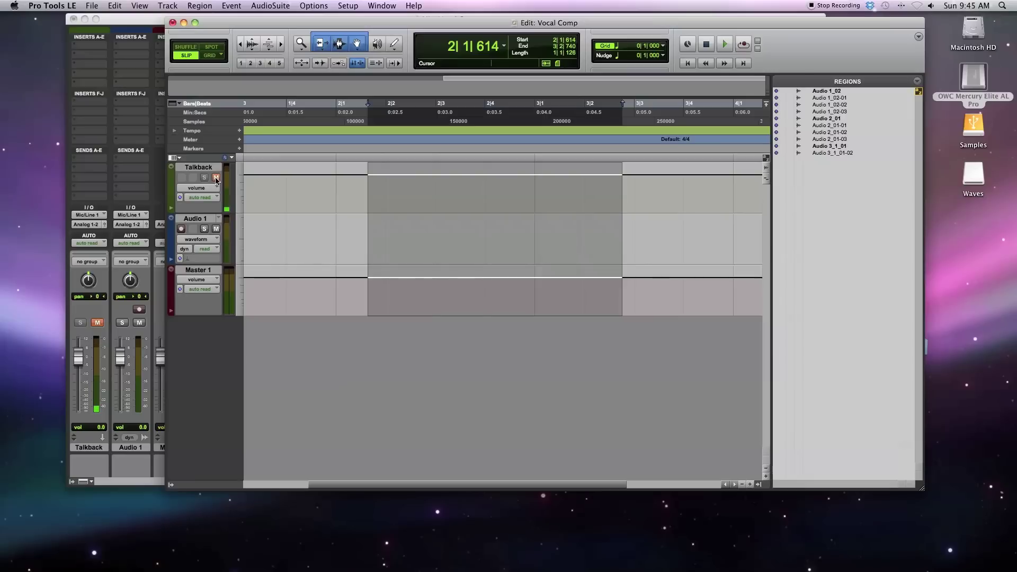
left_click(181, 230)
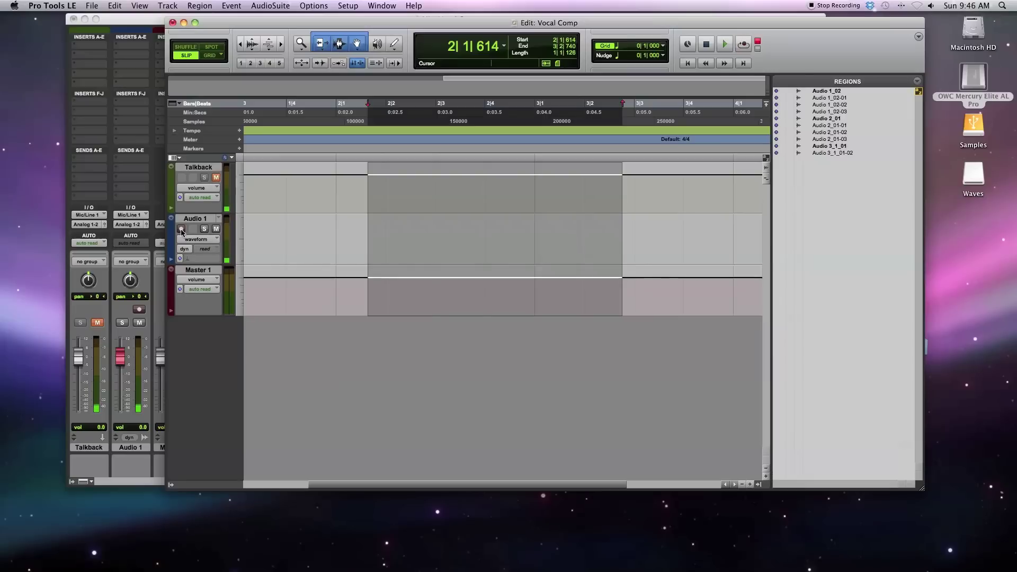
Try recording looped takes on Audio 1 without automatic playlists, listen to the result, and undo the recording.
left_click(721, 45)
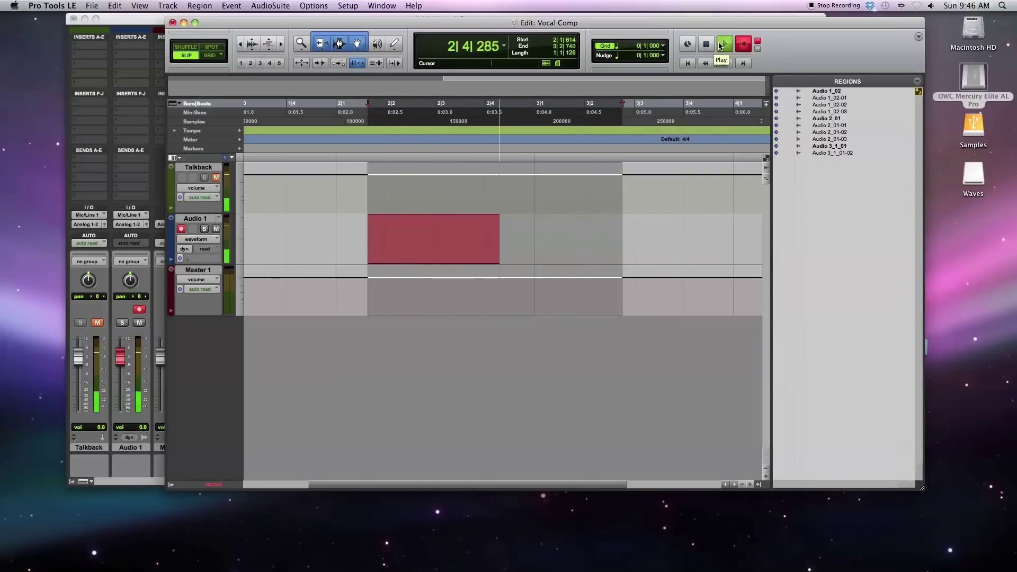
left_click(707, 43)
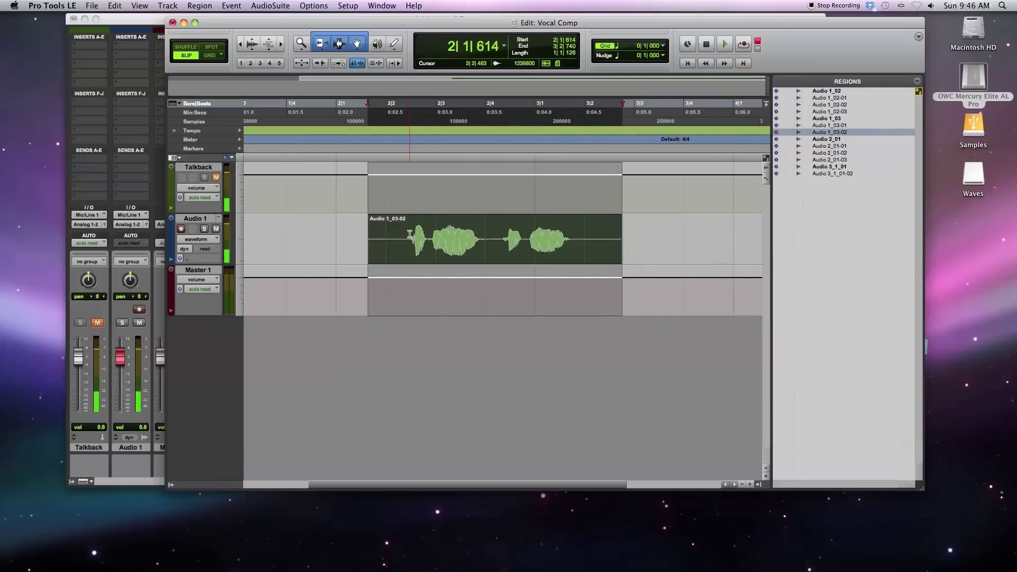
key("space")
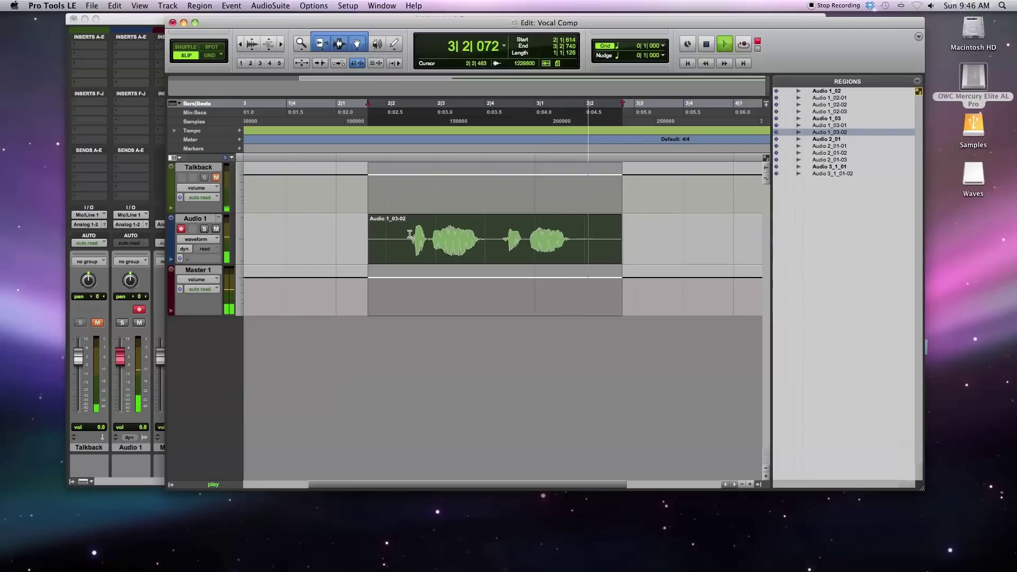
key("space")
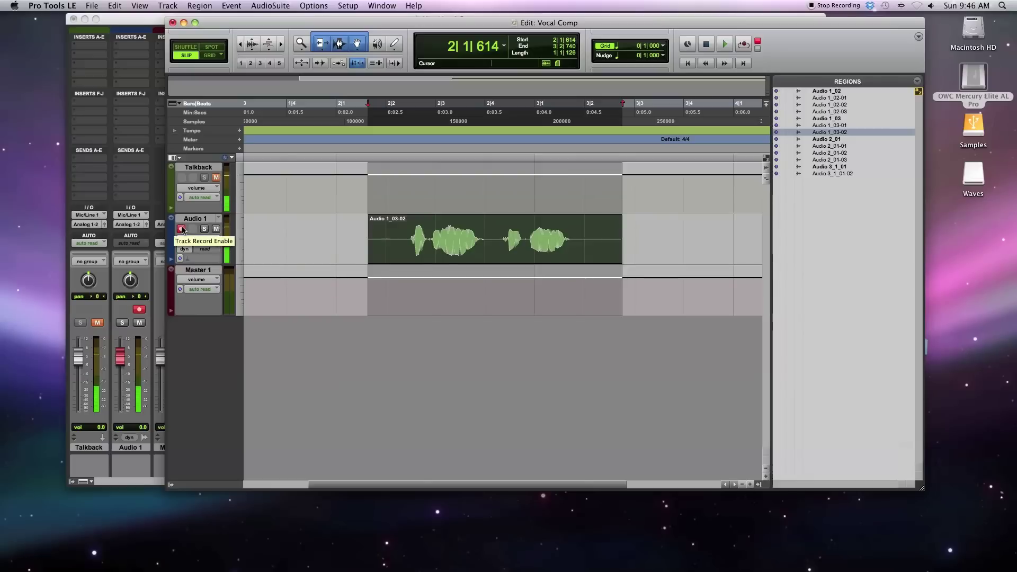
key("super+z")
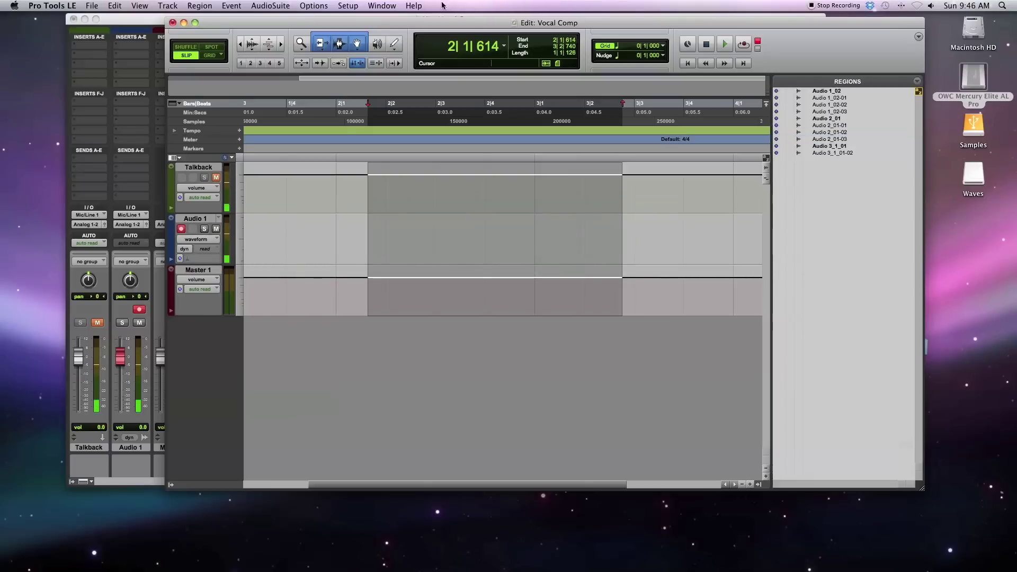
Enable automatic creation of new playlists when loop recording in the Operation preferences.
left_click(343, 6)
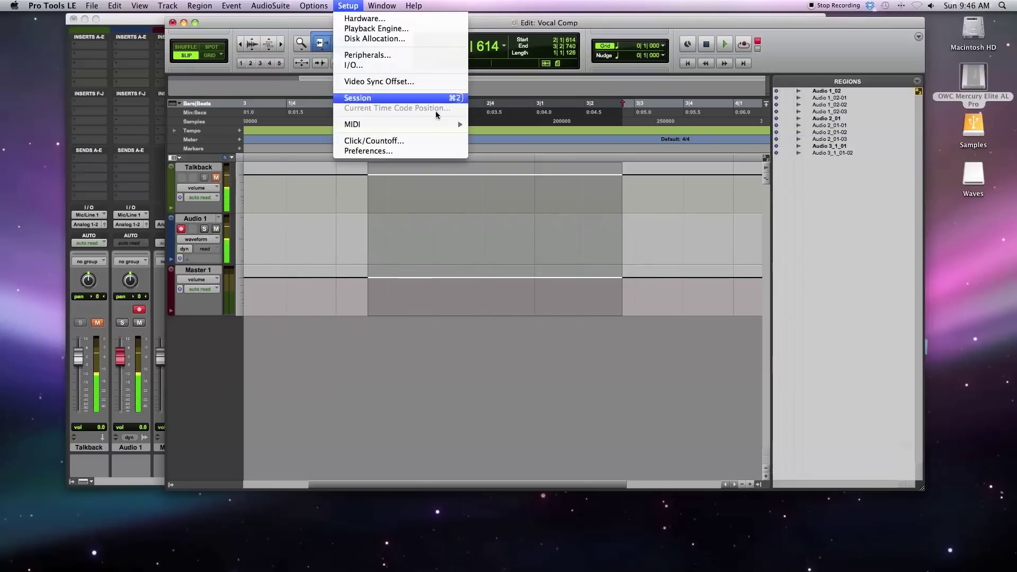
left_click(426, 156)
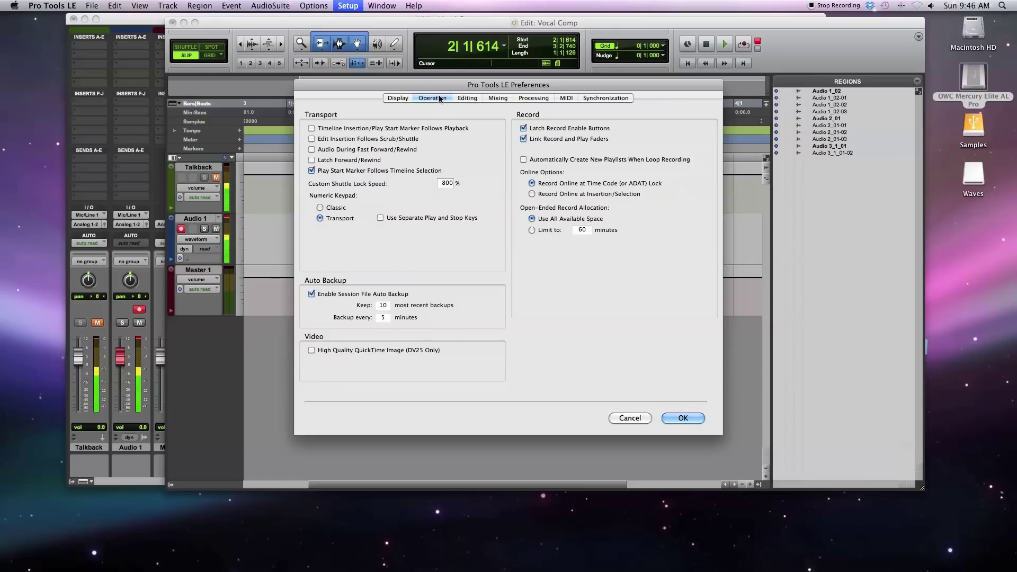
left_click(400, 98)
left_click(432, 98)
left_click(523, 159)
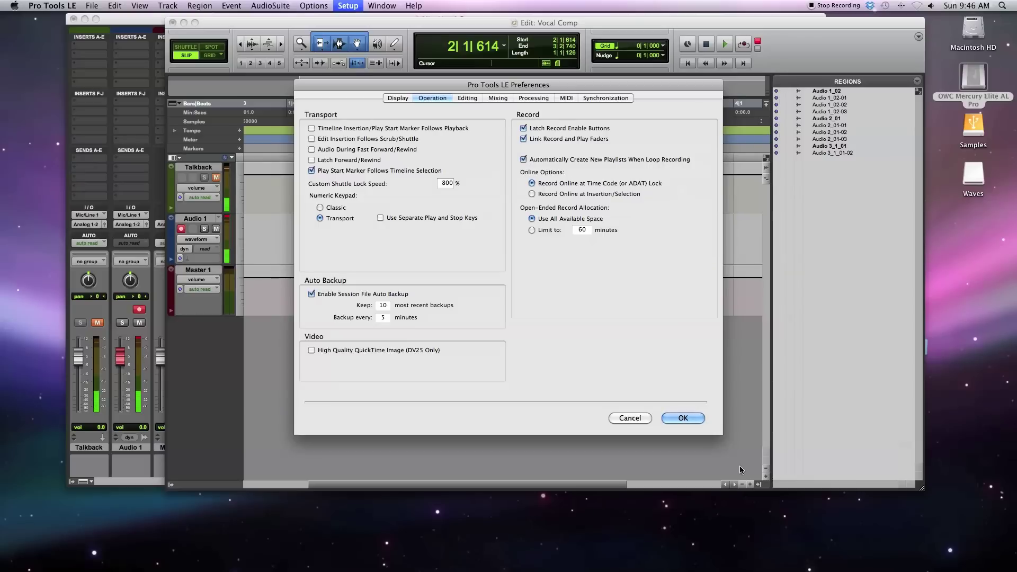
left_click(681, 419)
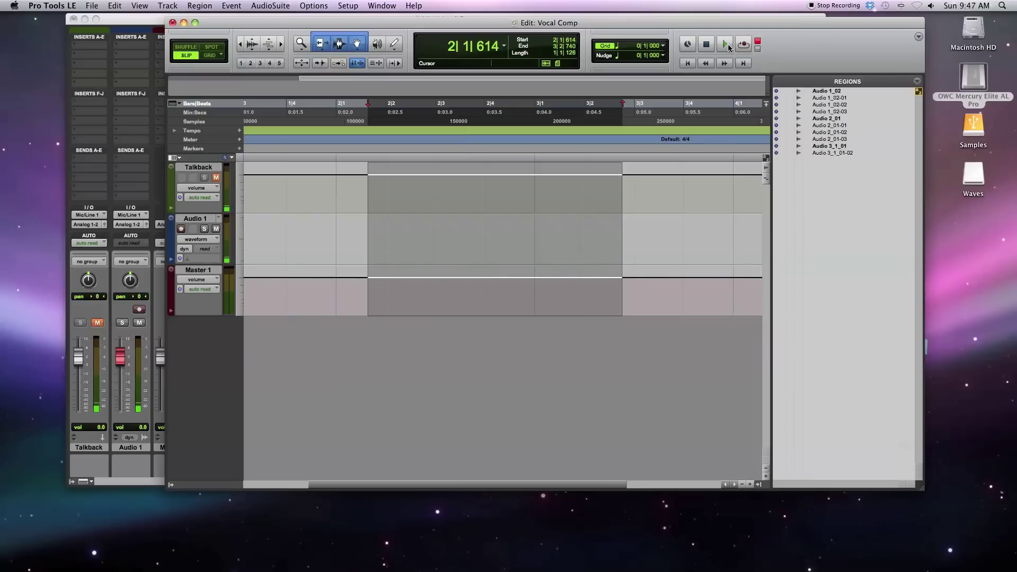
Loop-record four vocal takes on Audio 1 over the selected range and check the track's list of playlists.
key("F12")
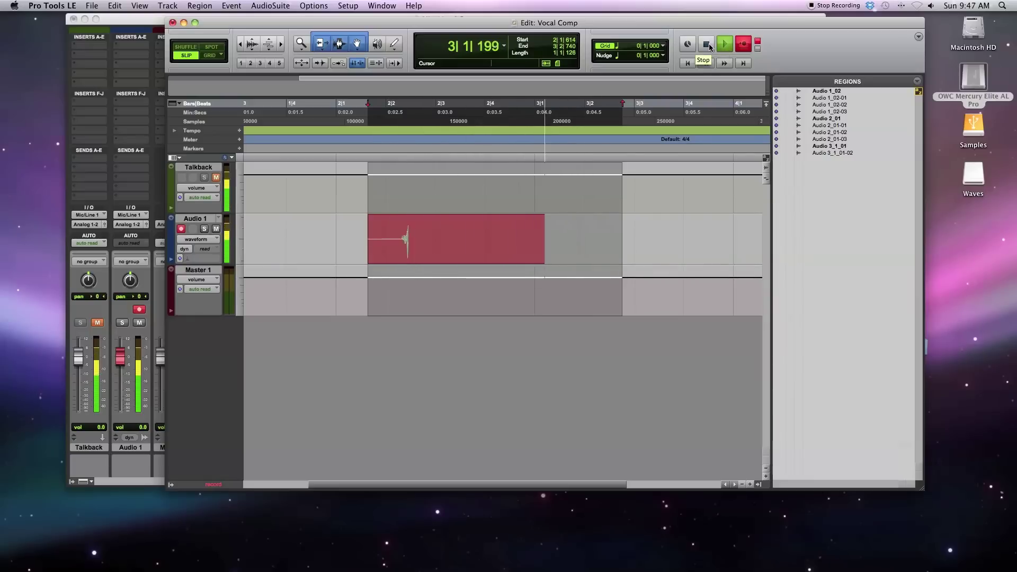
left_click(707, 45)
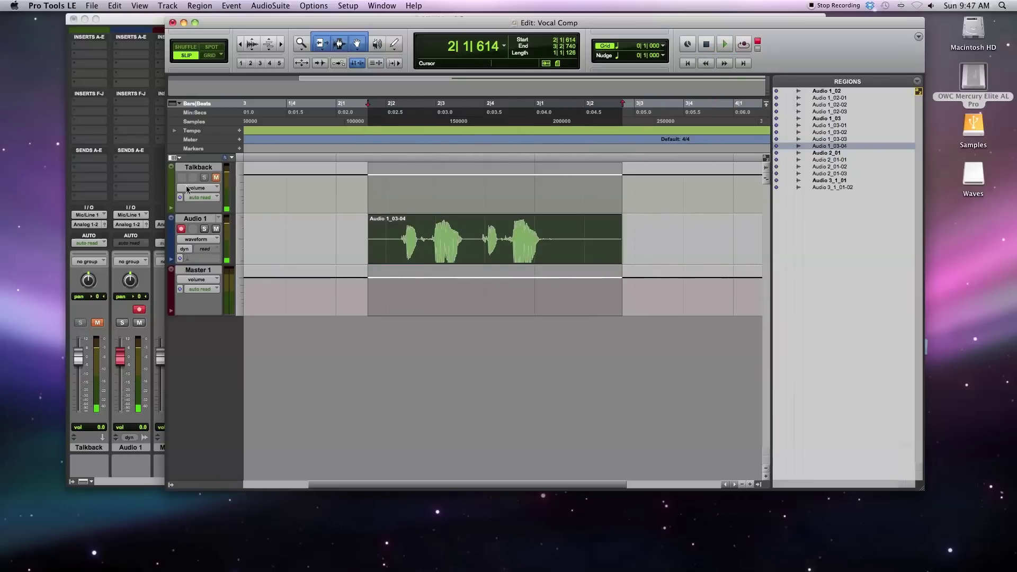
left_click(222, 219)
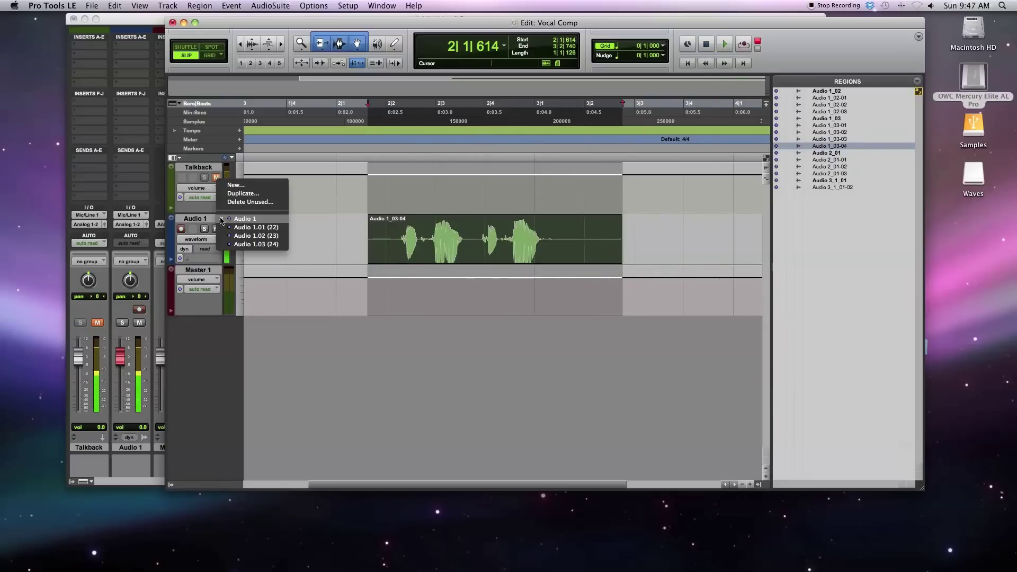
left_click(254, 219)
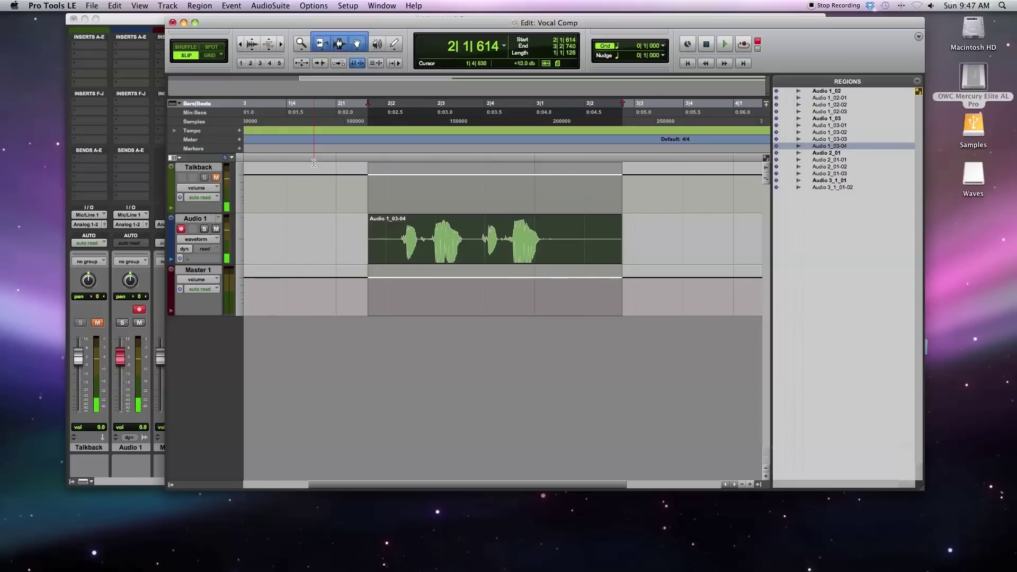
Turn off record-enable on Audio 1 and play back the take in its active playlist.
left_click(181, 228)
left_click(181, 229)
key("space")
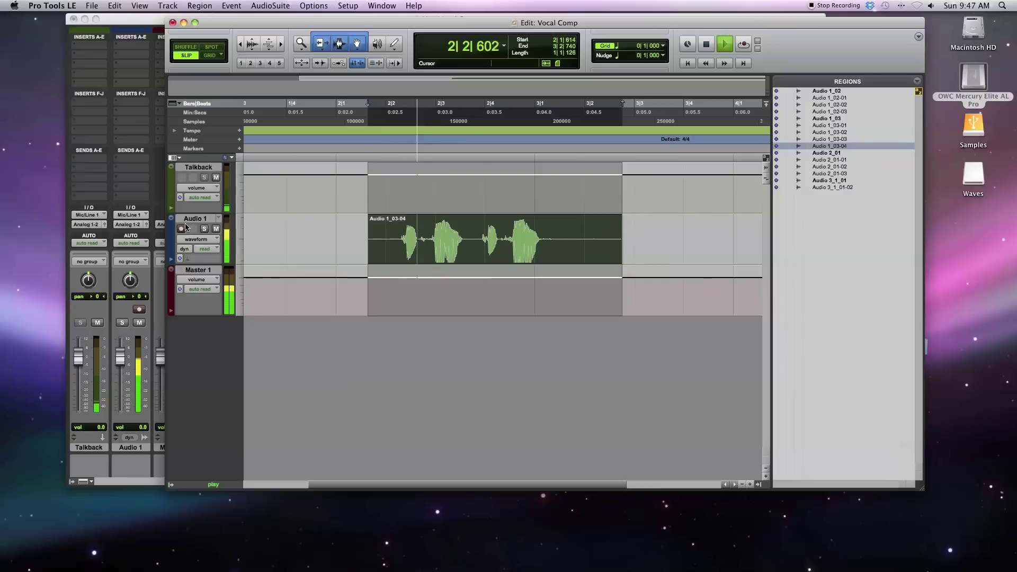
key("space")
Switch the track through playlists Audio 1.01, Audio 1.02 and Audio 1.03, auditioning the take in each.
left_click(219, 221)
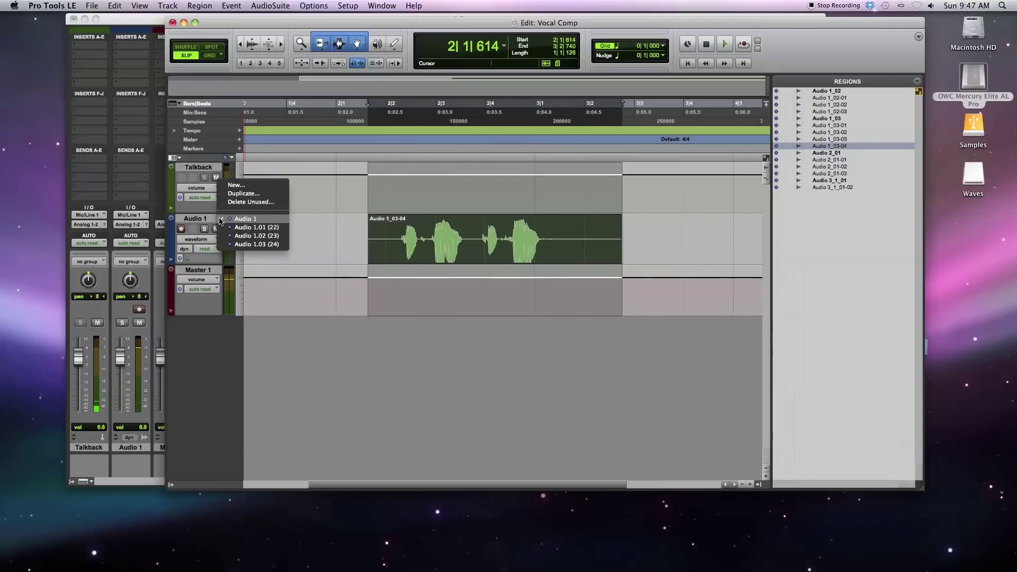
left_click(231, 229)
key("space")
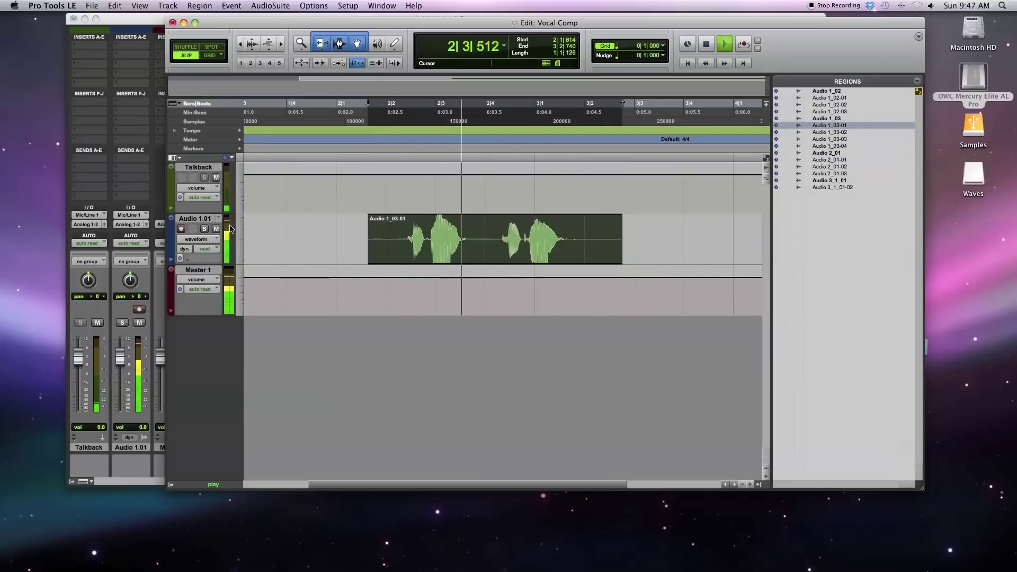
key("space")
left_click(219, 221)
left_click(232, 232)
key("space")
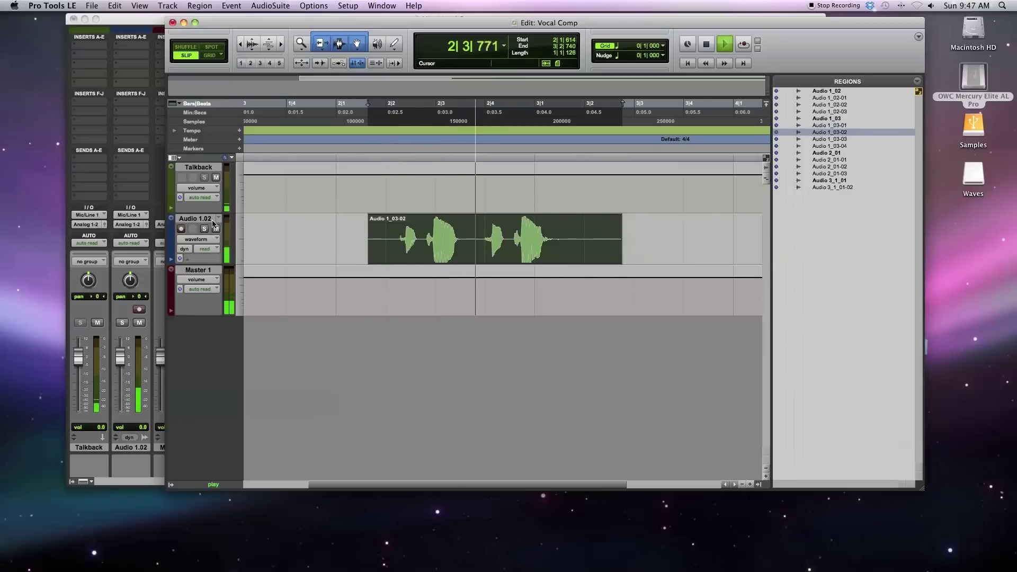
key("space")
left_click(213, 221)
left_click(227, 229)
key("space")
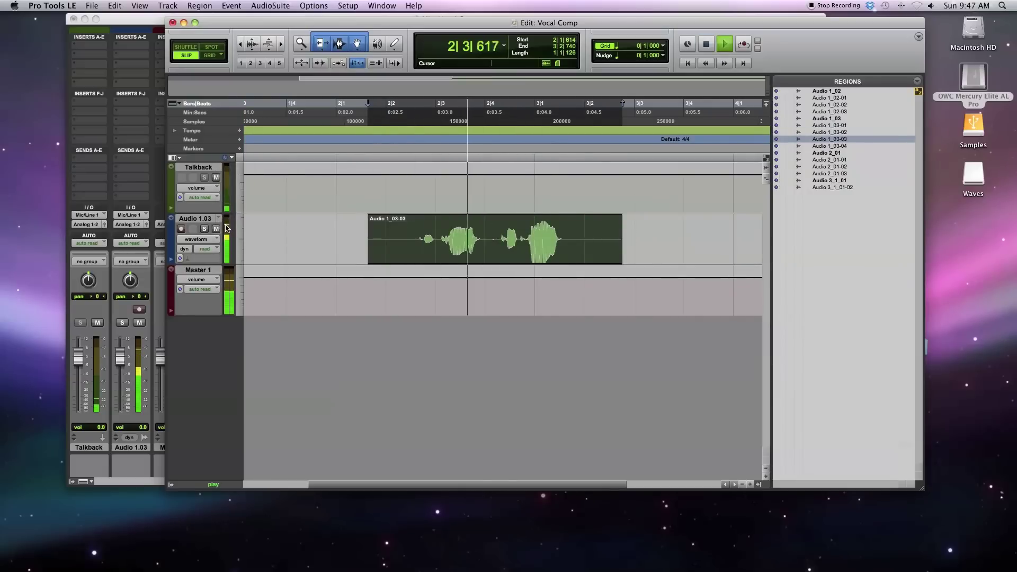
key("space")
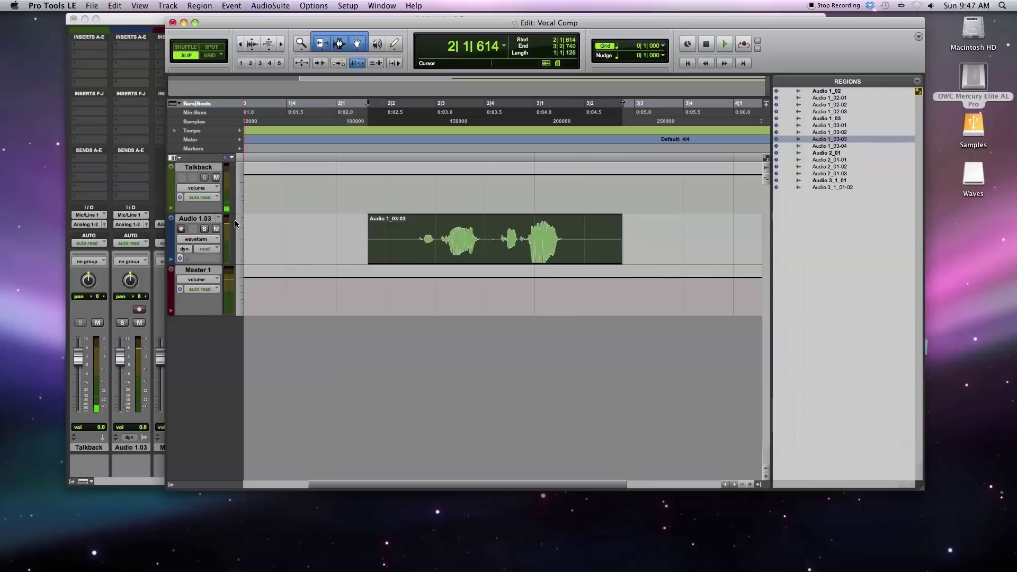
Show all playlist lanes of the track and create a new empty playlist named Audio 1 Comp.
left_click(211, 239)
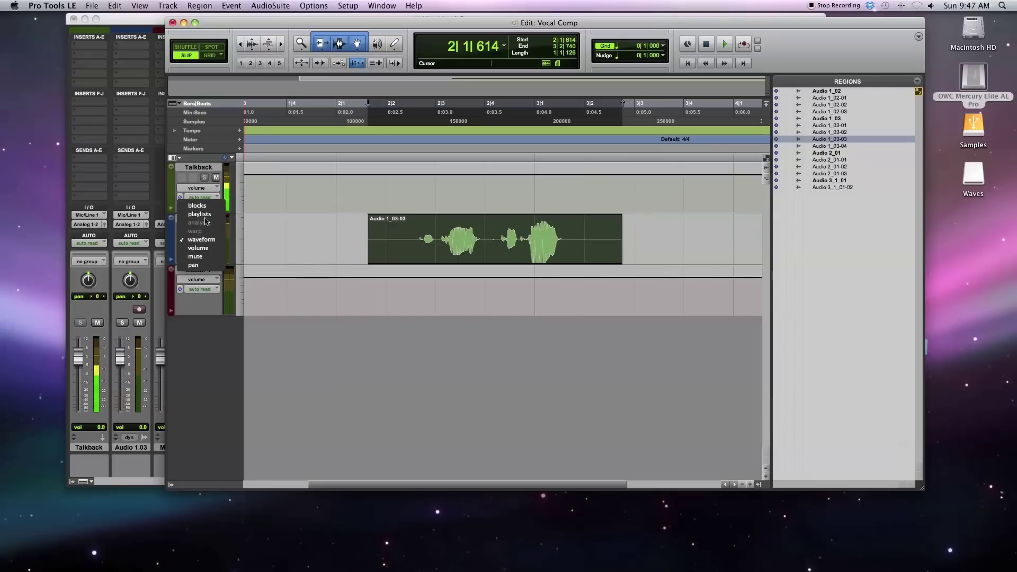
left_click(207, 215)
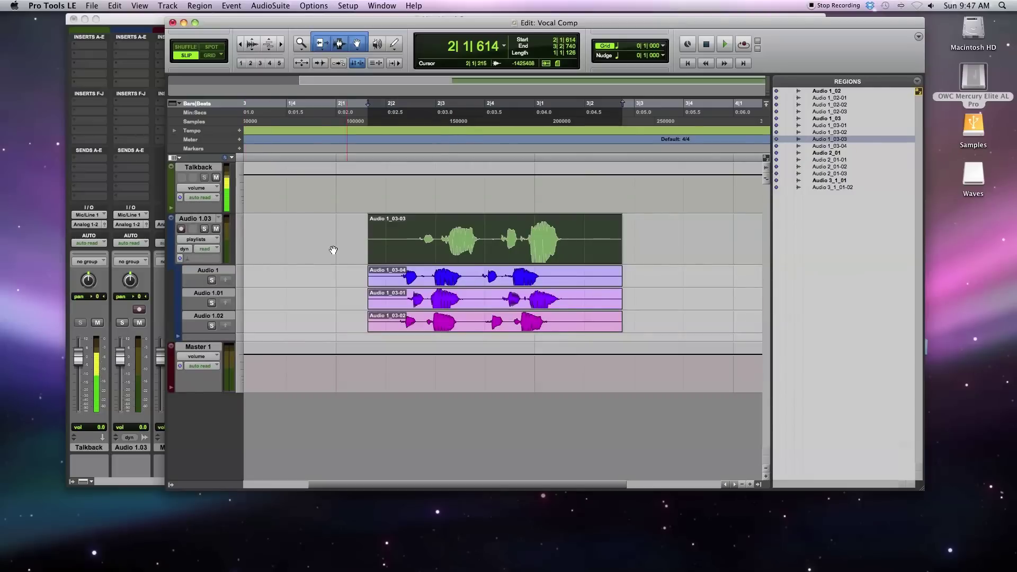
left_click(220, 219)
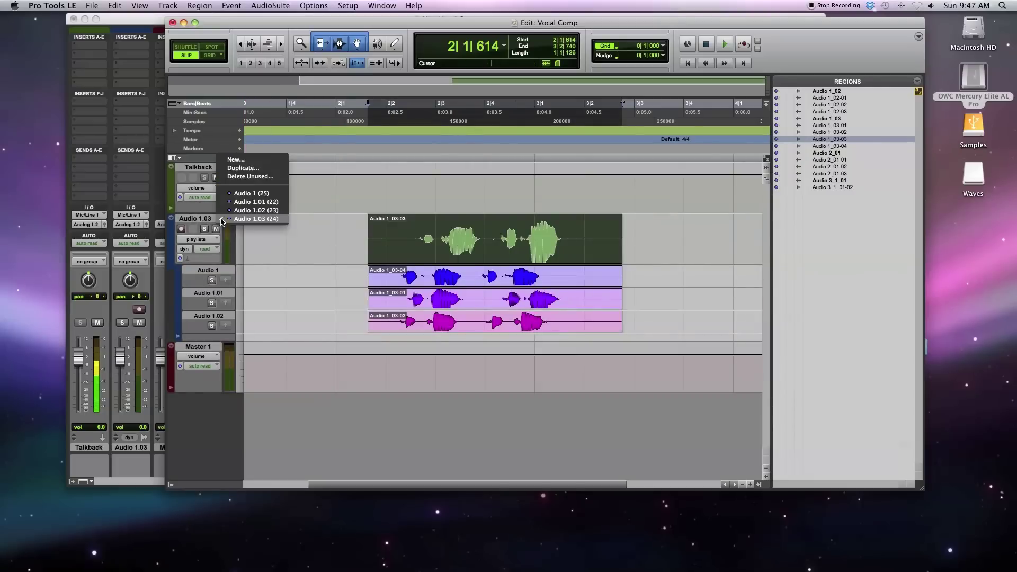
left_click(236, 160)
left_click(564, 202)
key("BackSpace")
key("BackSpace")
key("BackSpace")
key("BackSpace")
type("Comp")
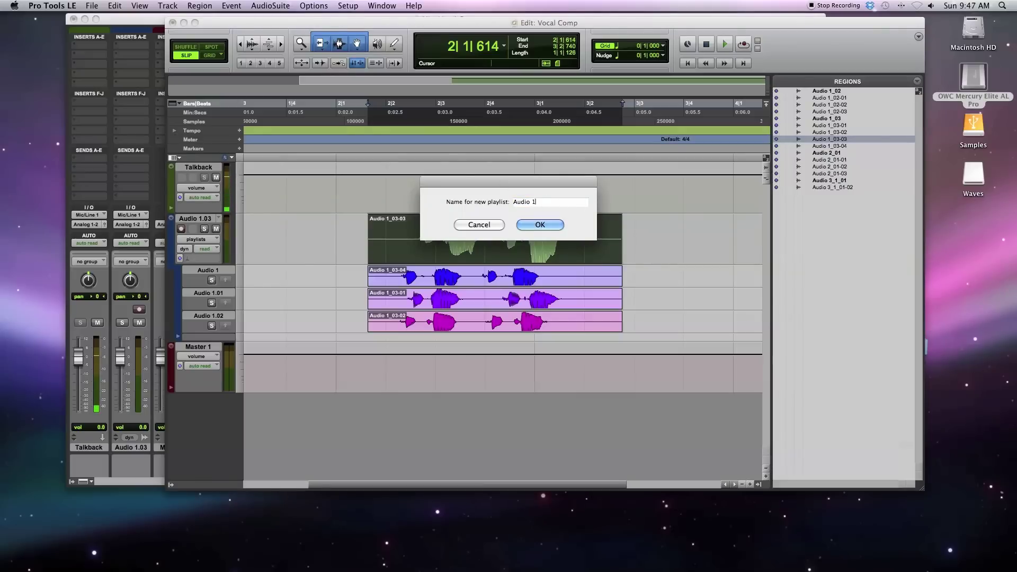
key("Return")
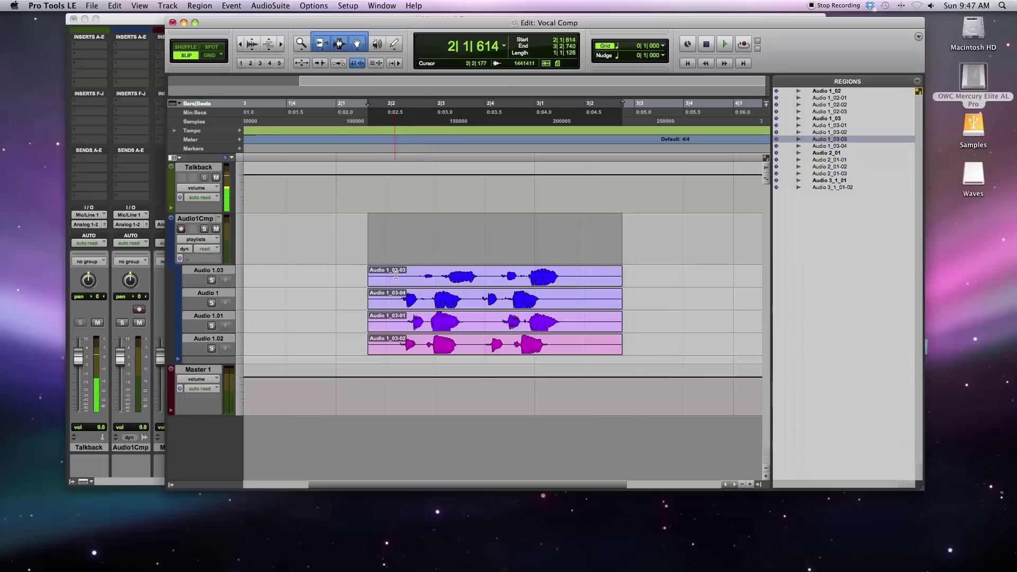
Copy the first phrase of the Audio 1.03 take and the second phrase of the Audio 1.01 take to the comp playlist.
left_click_drag(404, 274, 489, 275)
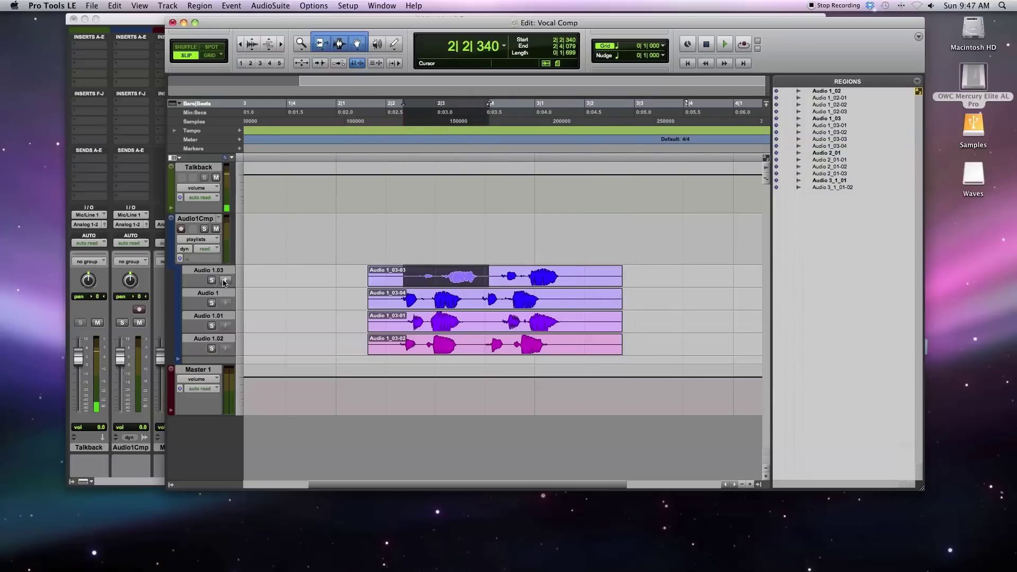
left_click(224, 280)
left_click_drag(492, 319, 573, 320)
left_click(225, 326)
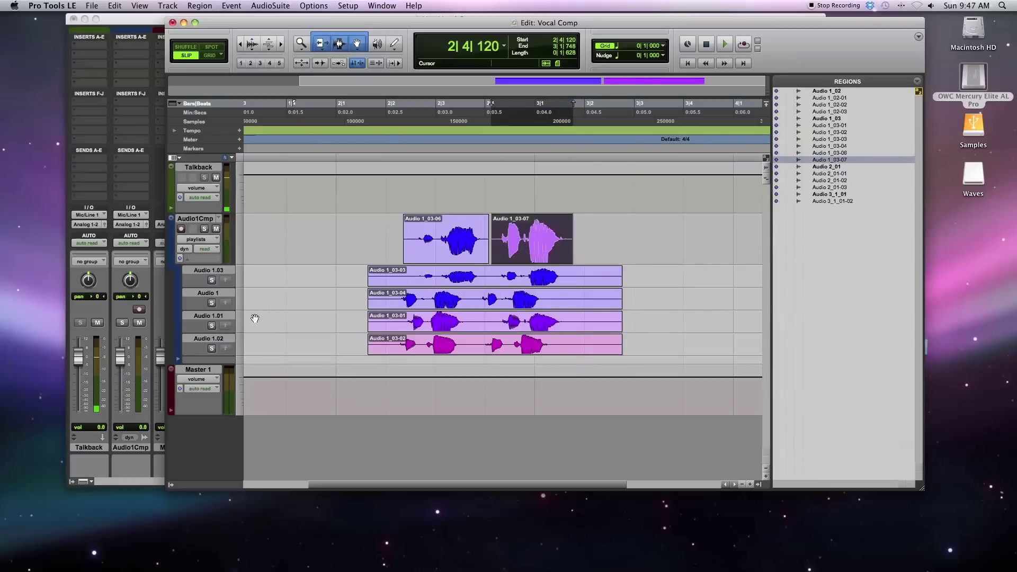
Switch the comp track to waveform view and play the assembled comp from the start of its first region.
left_click(196, 239)
left_click(196, 250)
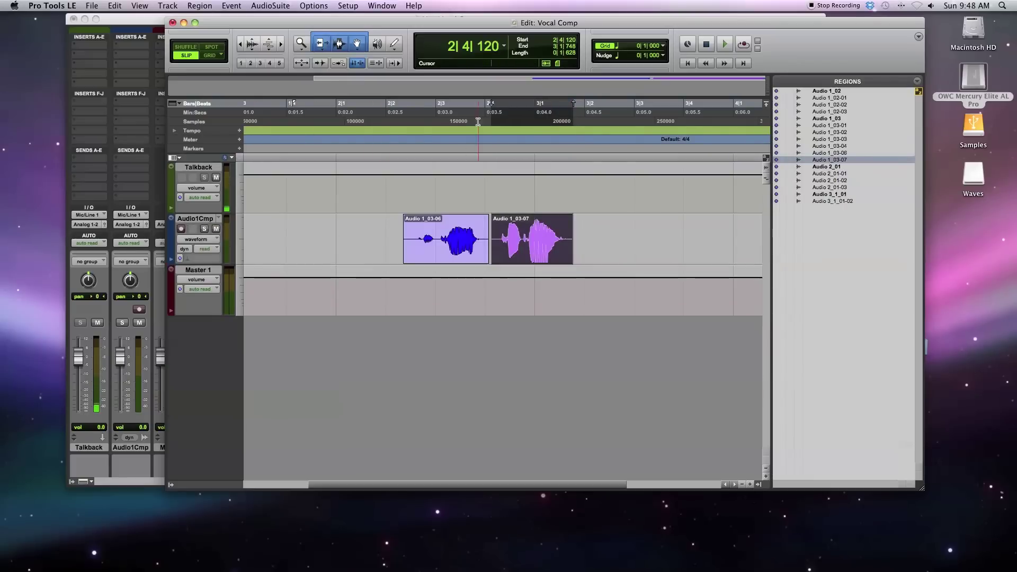
left_click(403, 111)
key("space")
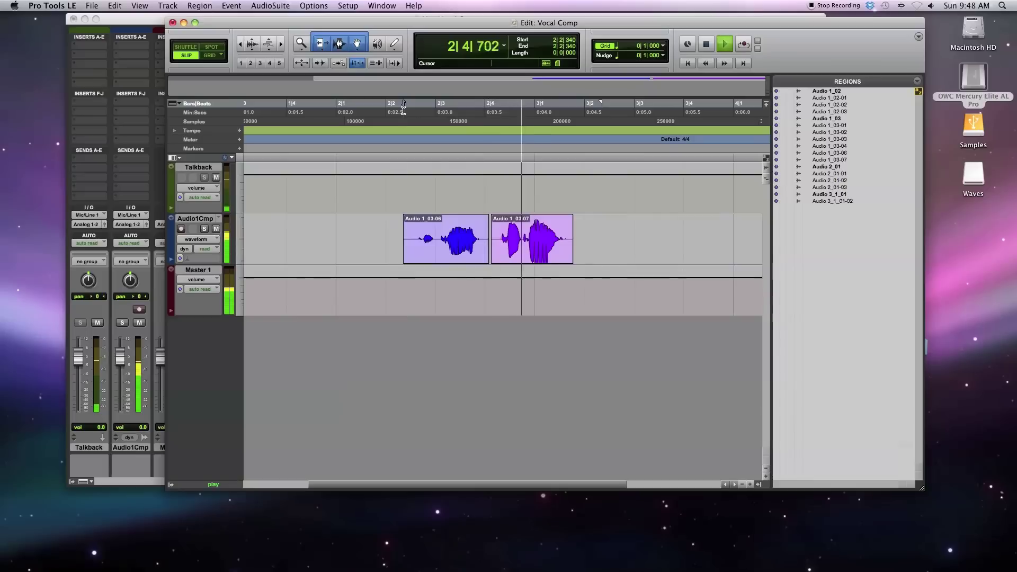
key("space")
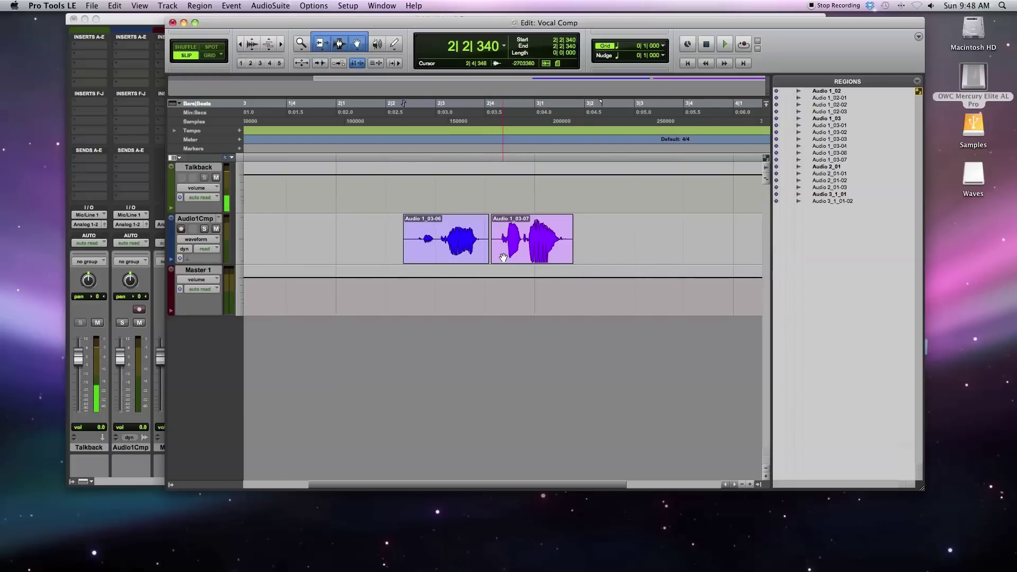
Fade in the first comp region up to 2|2|515 and fade out the second region from 3|1|594 to its end.
left_click(416, 225)
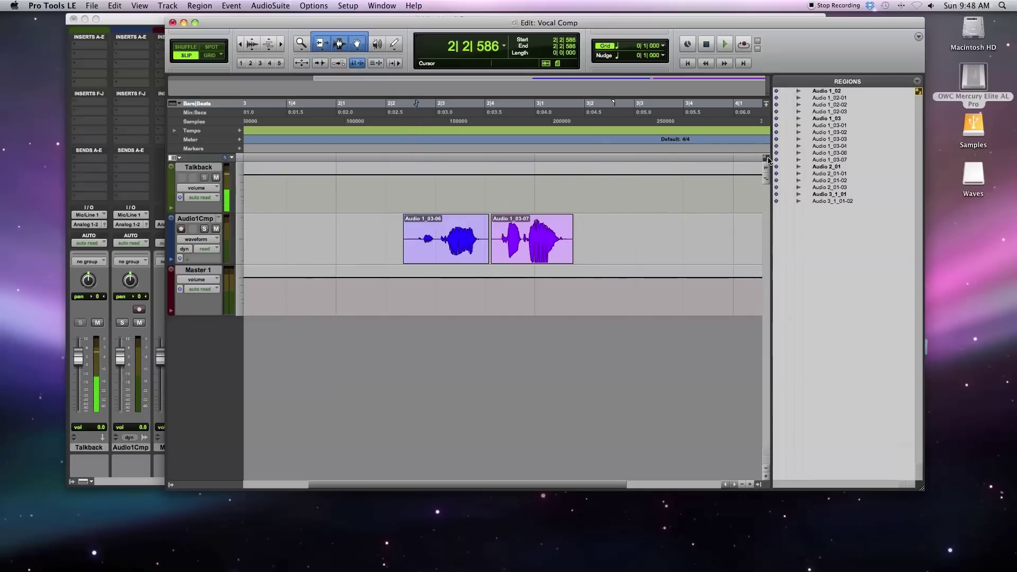
left_click(412, 224)
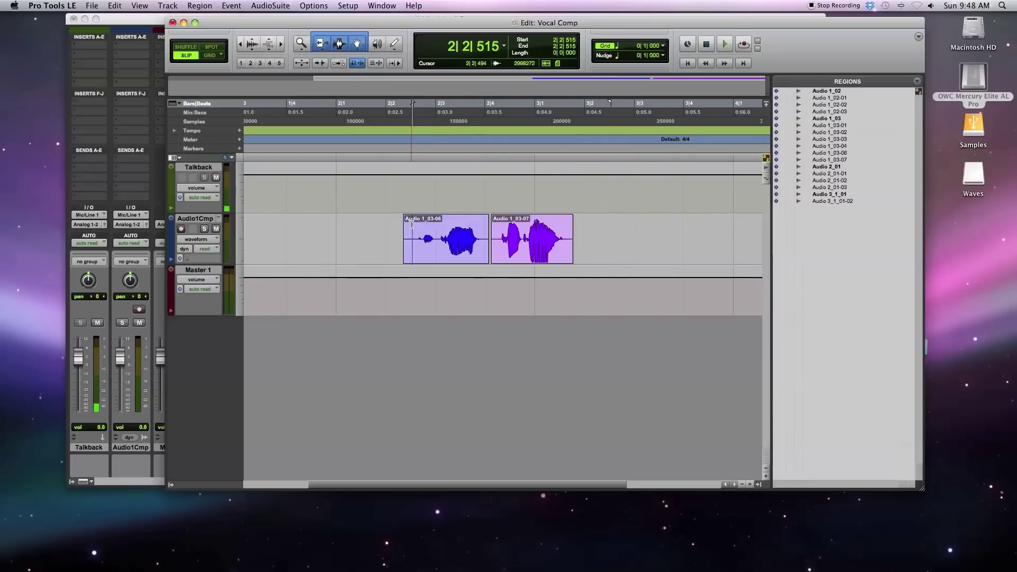
key("alt+d")
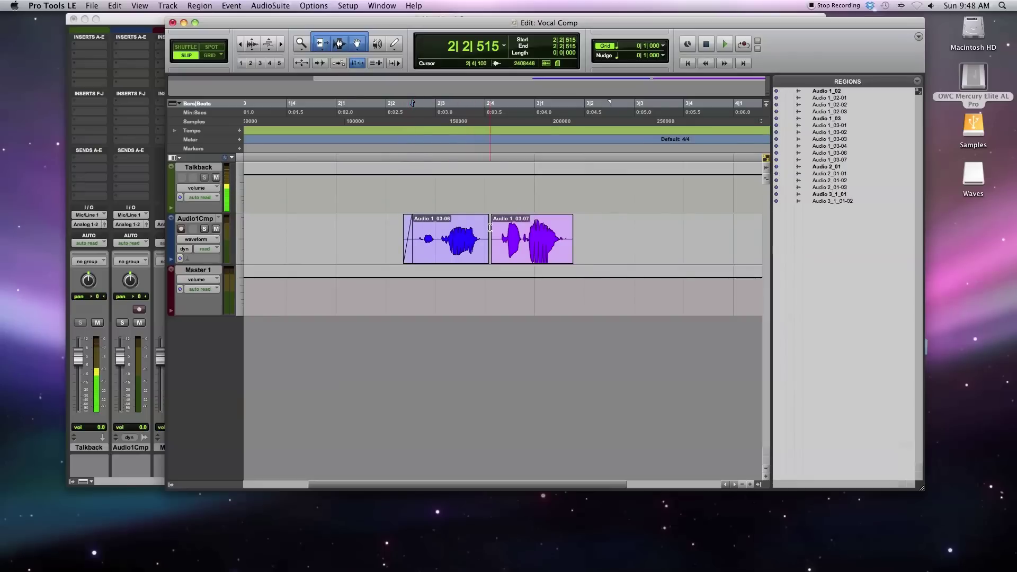
left_click(566, 222)
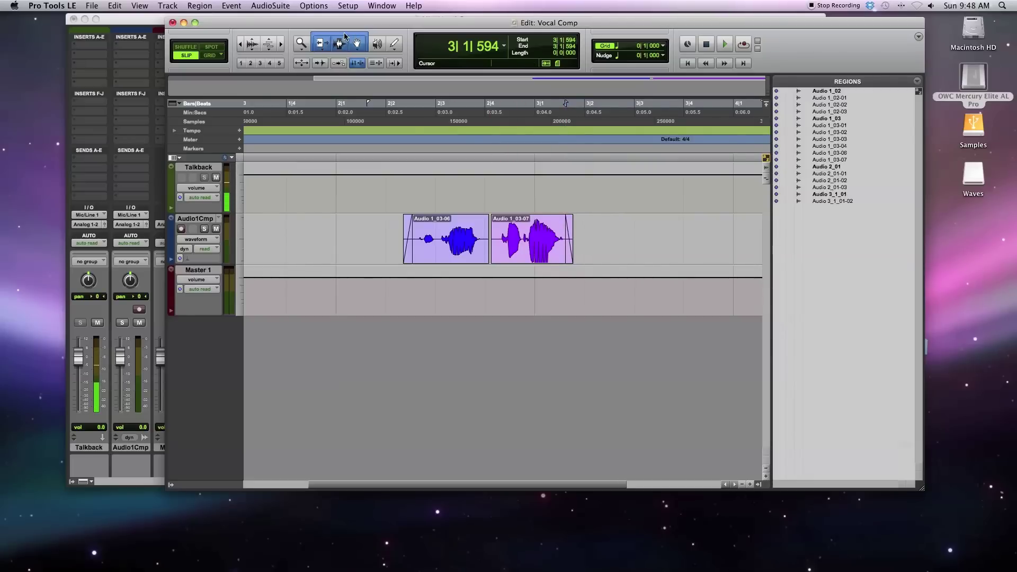
Crossfade the join between the two comp regions from 2|3|906 to 2|4|212 with the Smart Tool.
left_click(342, 44)
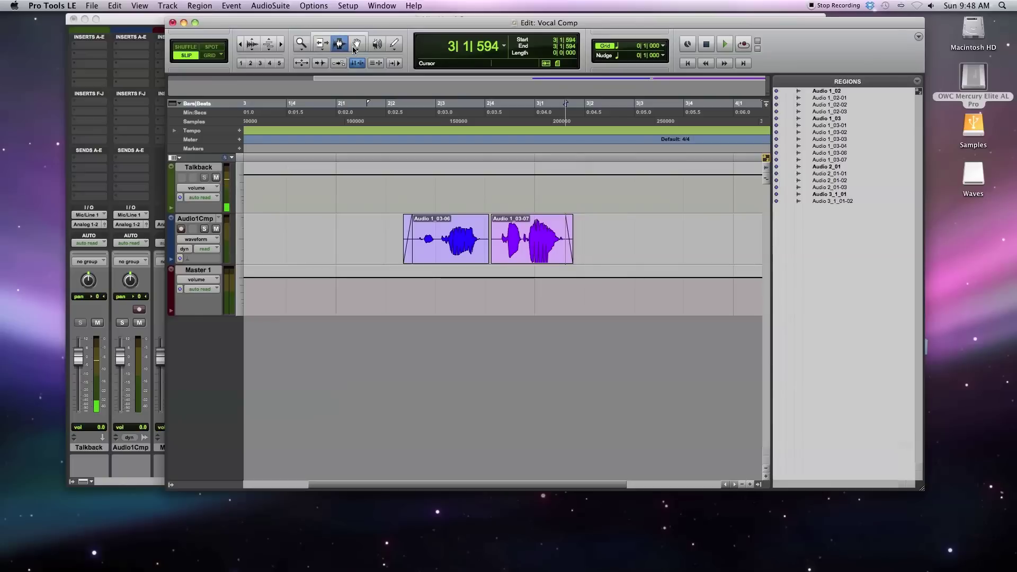
left_click(339, 35)
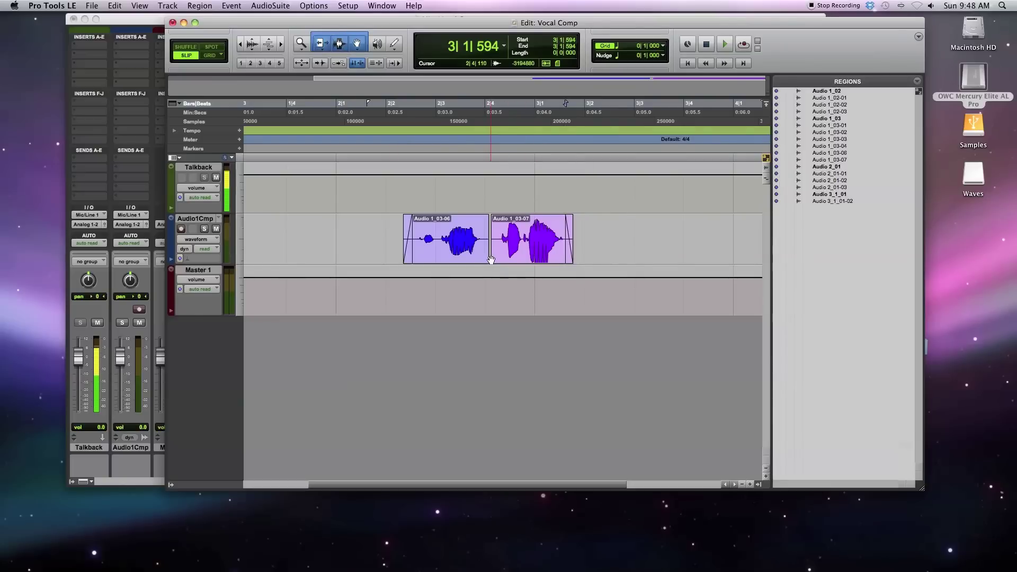
left_click_drag(483, 260, 497, 261)
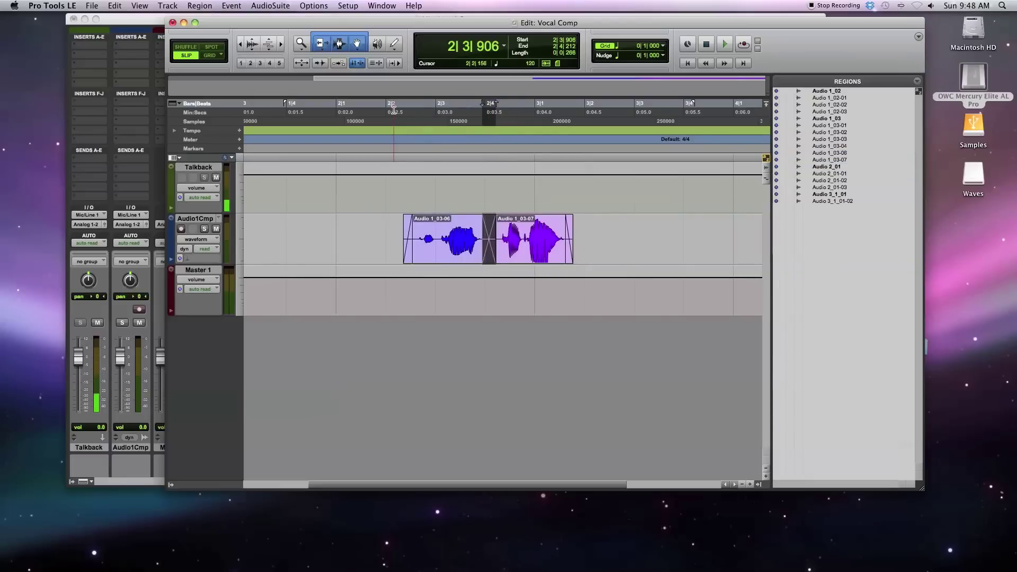
Play back the comp with its fades from 2|2|156, just before the first region.
left_click(394, 109)
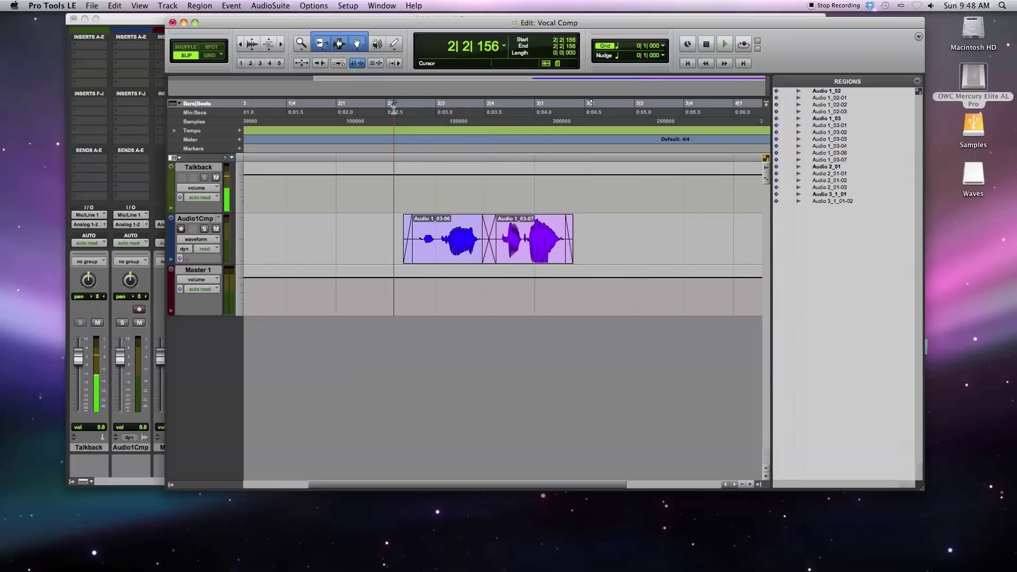
key("space")
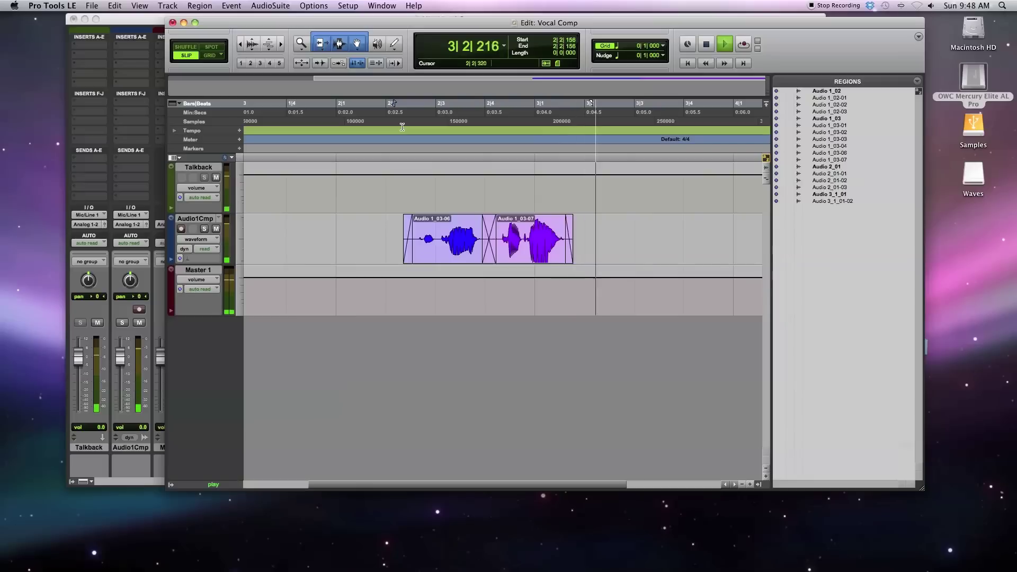
key("space")
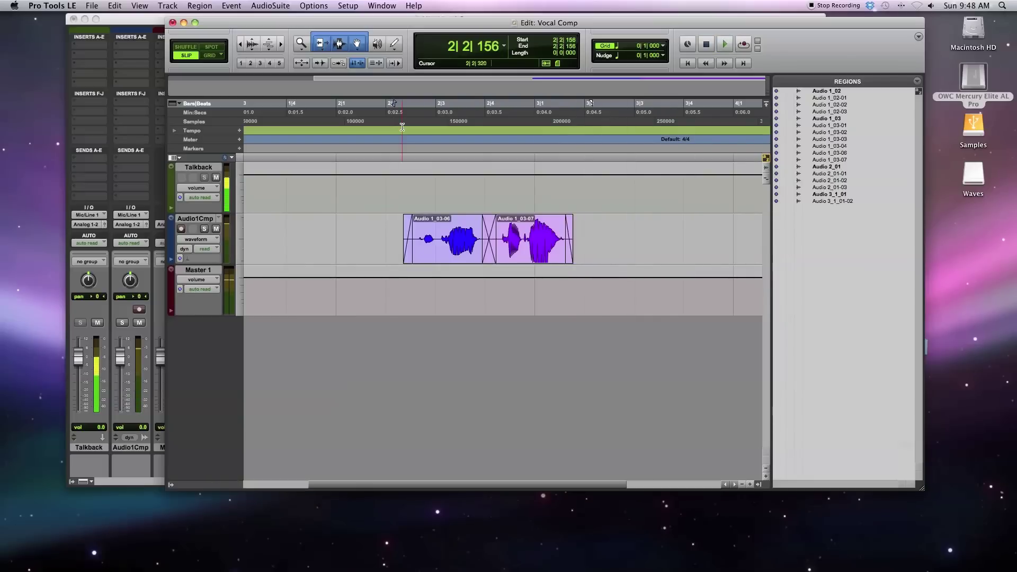